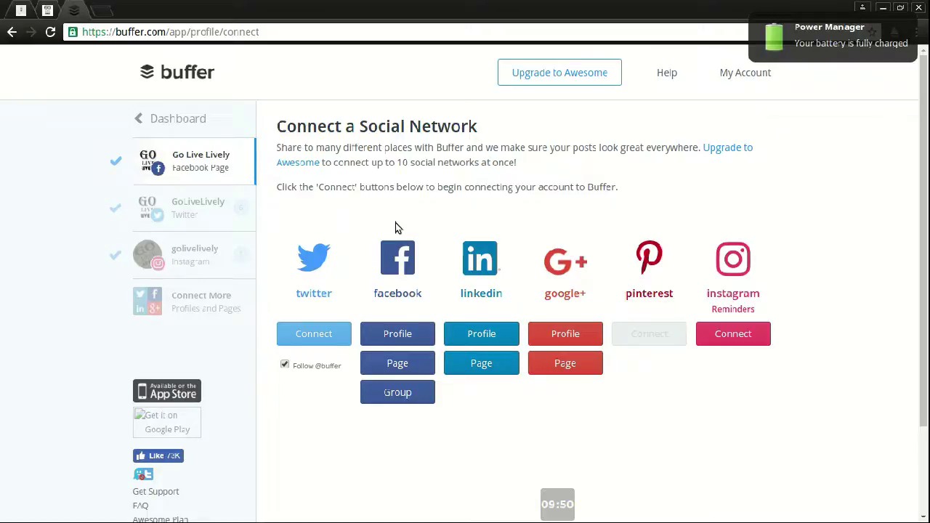
Step: Open the Buffer dashboard from the connect-a-network page in a new tab
{"action": "right_click", "coordinate": [542, 74]}
{"action": "left_click", "coordinate": [552, 86]}
Step: Switch from the Facebook page's Schedule to its Content queue of 6 posts, briefly expanding the composer
{"action": "left_click", "coordinate": [200, 125]}
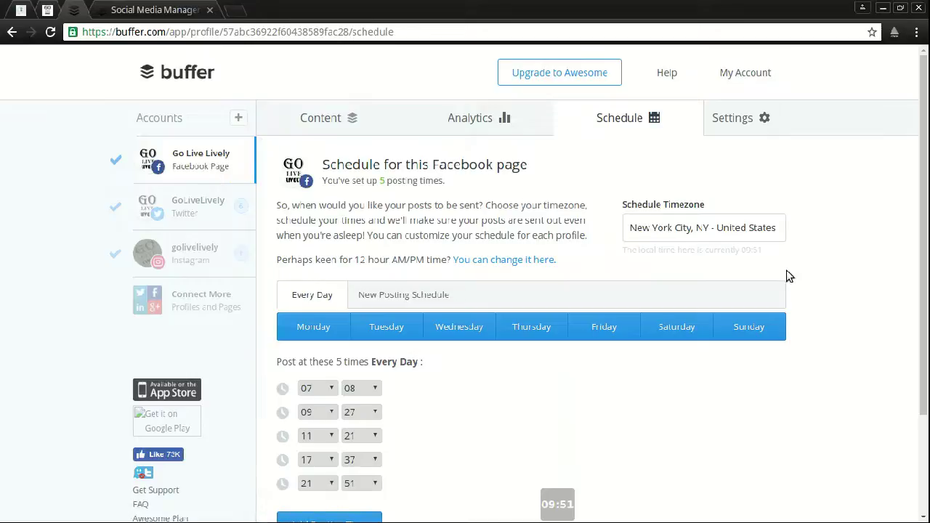
{"action": "left_click", "coordinate": [338, 121]}
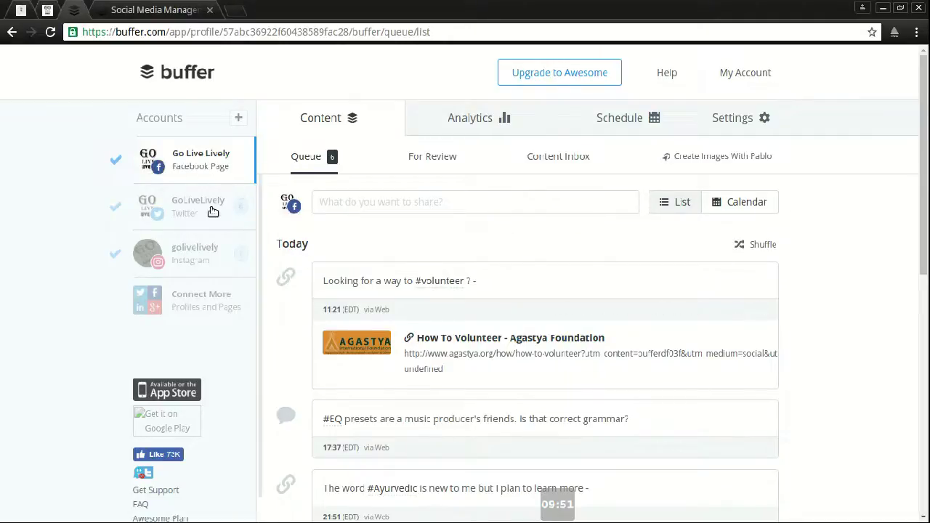
{"action": "left_click", "coordinate": [211, 243]}
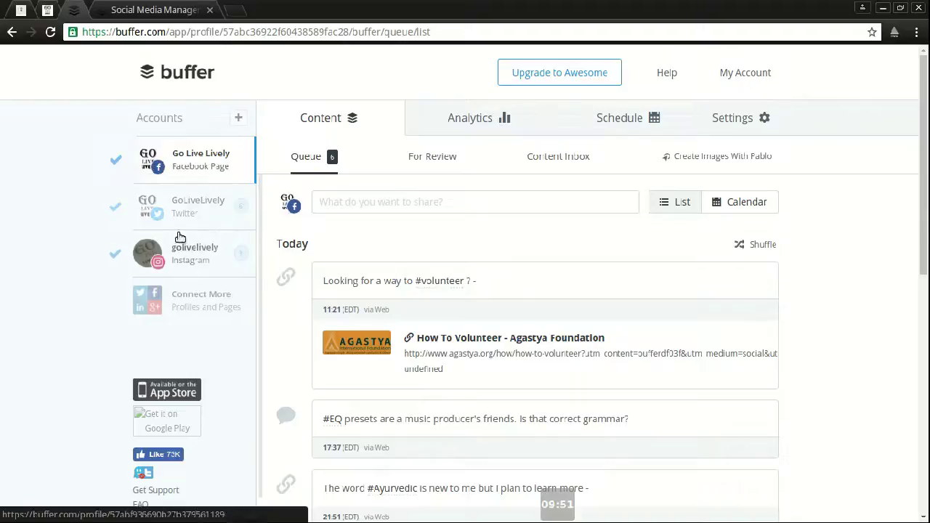
{"action": "left_click", "coordinate": [352, 204]}
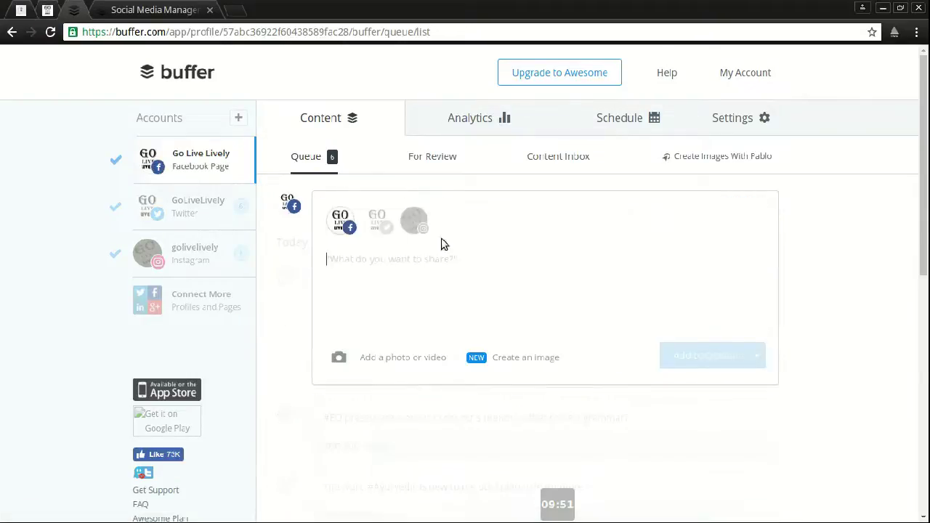
{"action": "left_click", "coordinate": [825, 234]}
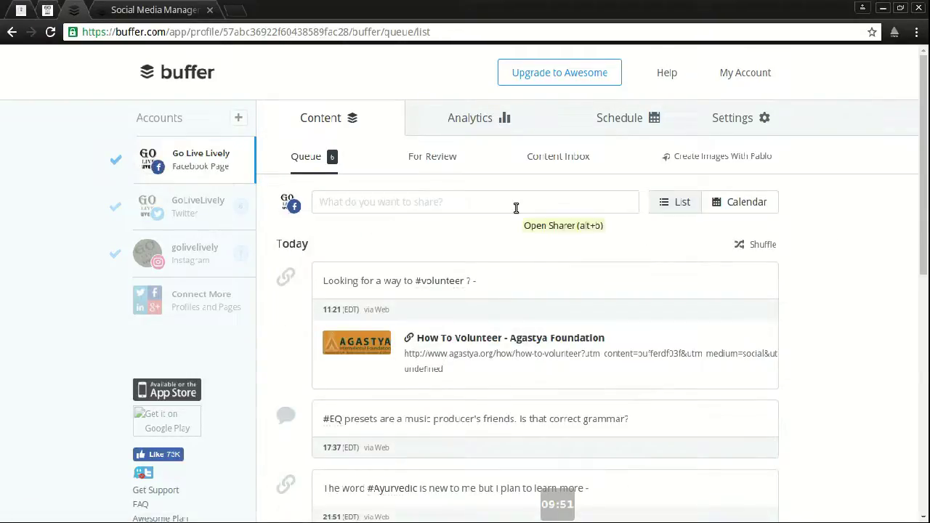
Step: Write 'Buffer is awesome' in the post composer for the Facebook page
{"action": "left_click", "coordinate": [516, 208]}
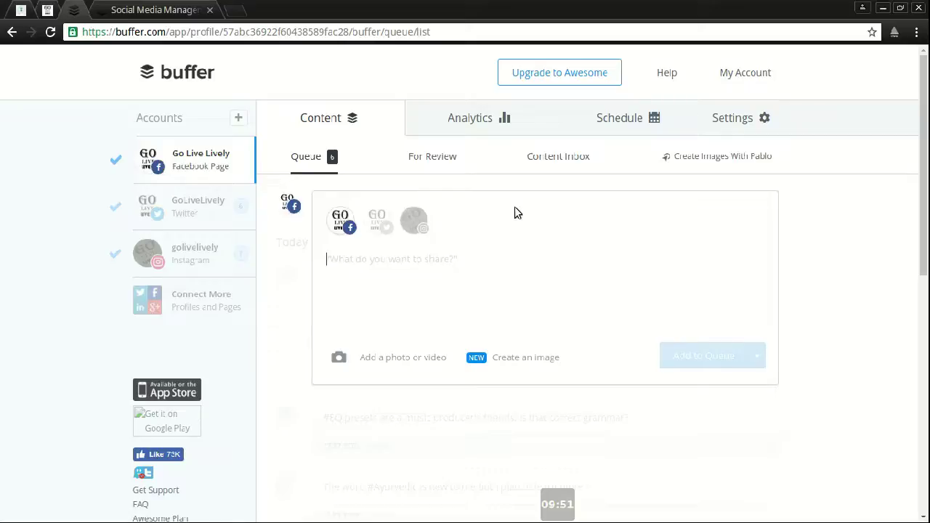
{"action": "type", "text": "Buffer is aes"}
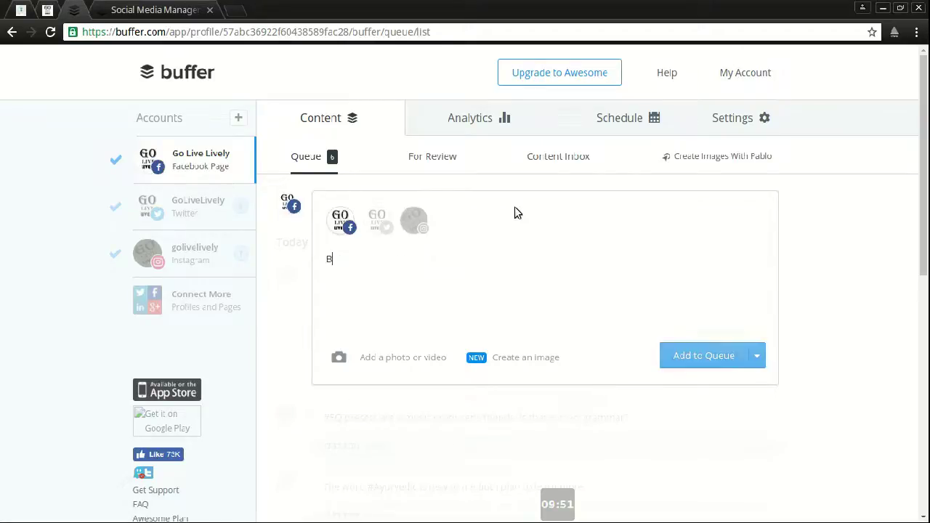
{"action": "key", "text": "BackSpace"}
{"action": "key", "text": "BackSpace"}
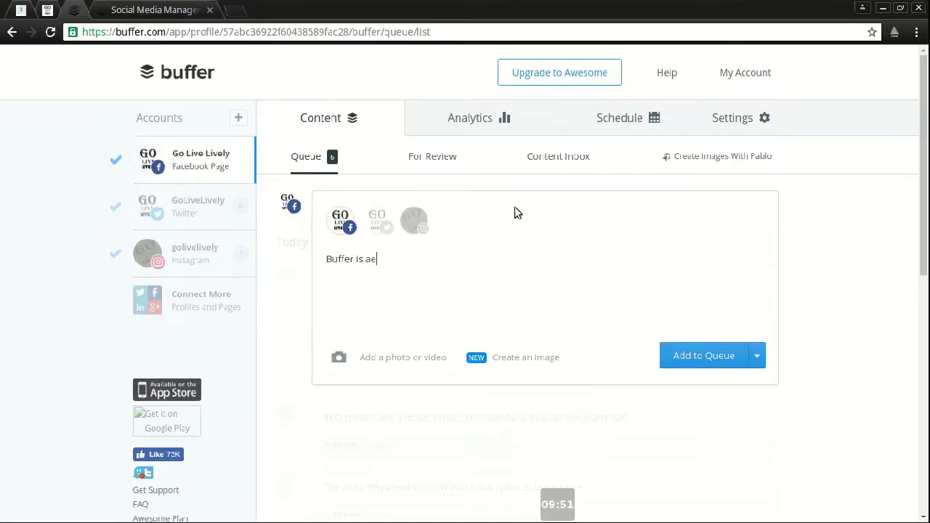
{"action": "type", "text": "wesome"}
Step: Leave the Instagram account deselected for the post, then view the other sharing options
{"action": "left_click", "coordinate": [413, 221]}
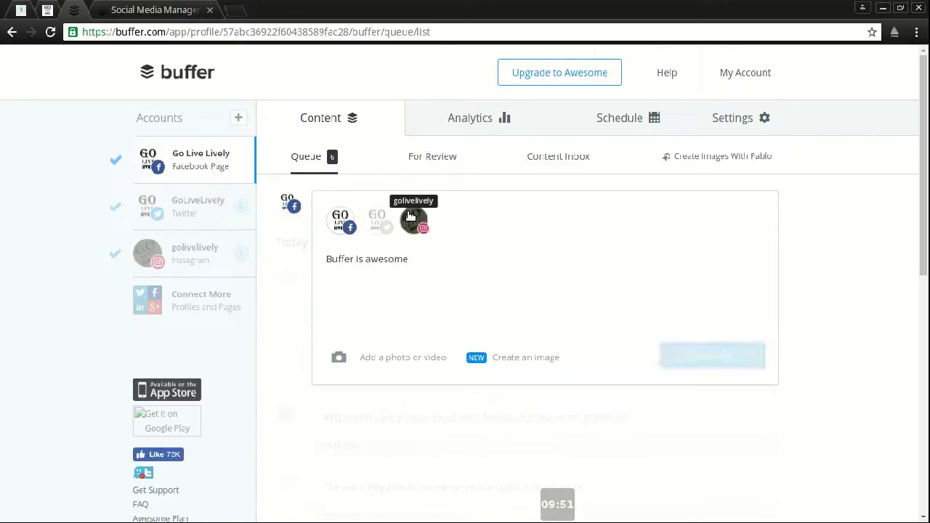
{"action": "left_click", "coordinate": [413, 220]}
{"action": "left_click", "coordinate": [413, 220]}
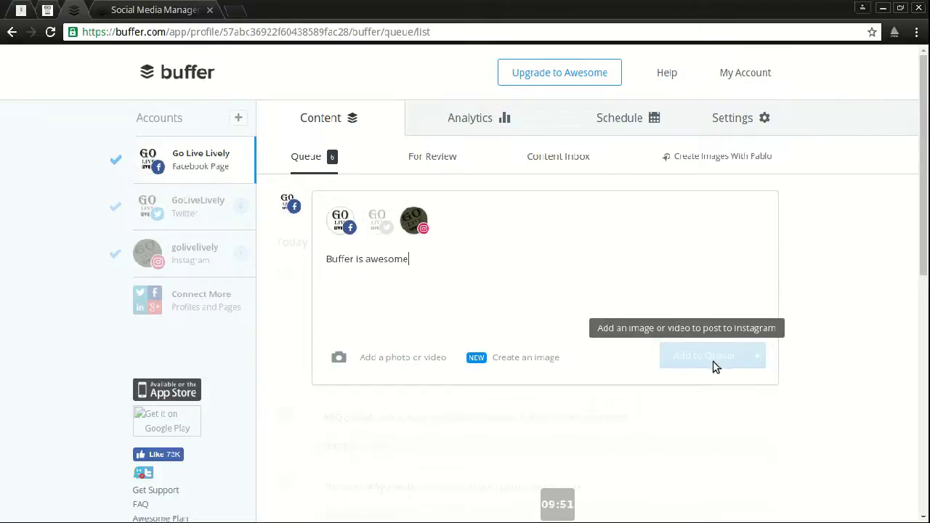
{"action": "left_click", "coordinate": [419, 223]}
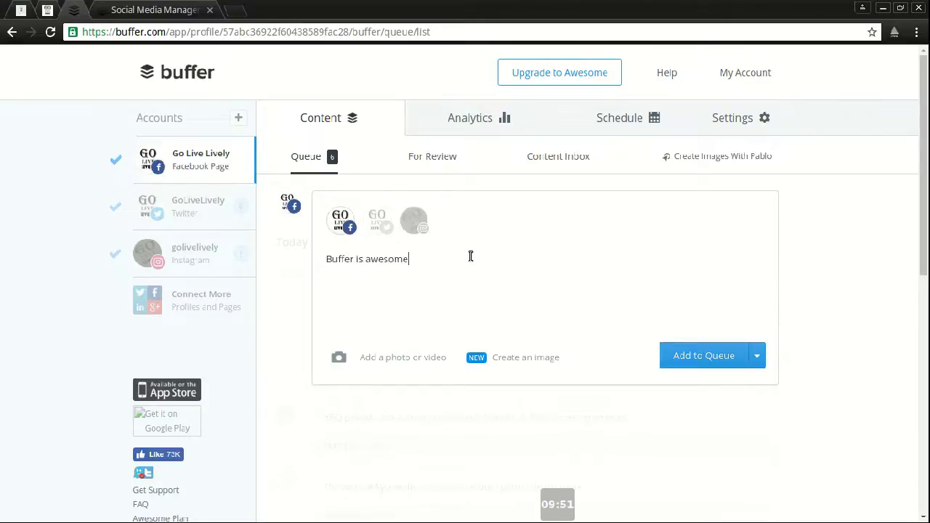
{"action": "left_click", "coordinate": [760, 356]}
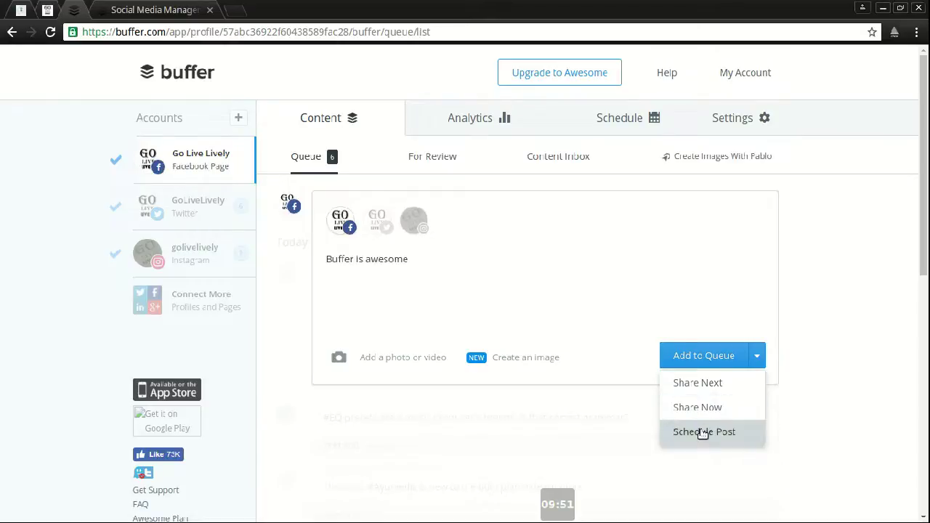
Step: Back out of Schedule Post and add the GoLiveLively Twitter account to the draft
{"action": "left_click", "coordinate": [703, 434]}
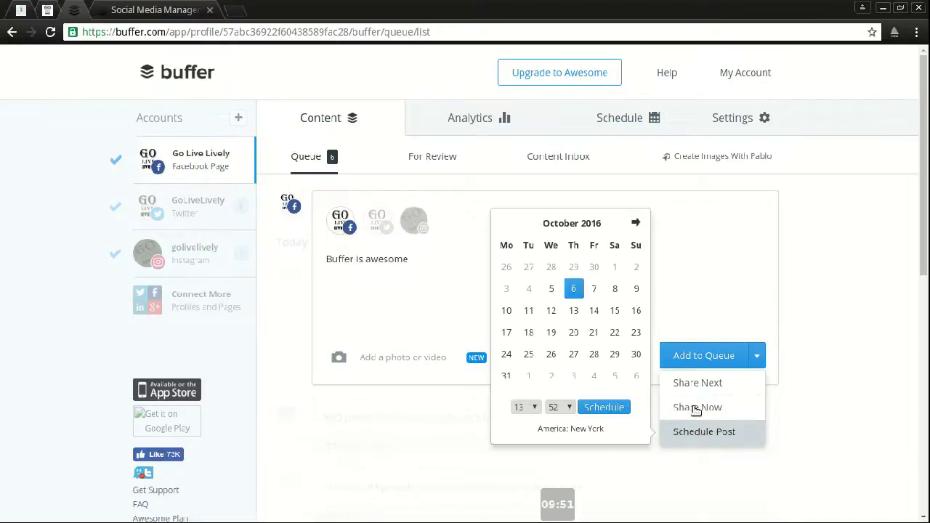
{"action": "left_click", "coordinate": [710, 294]}
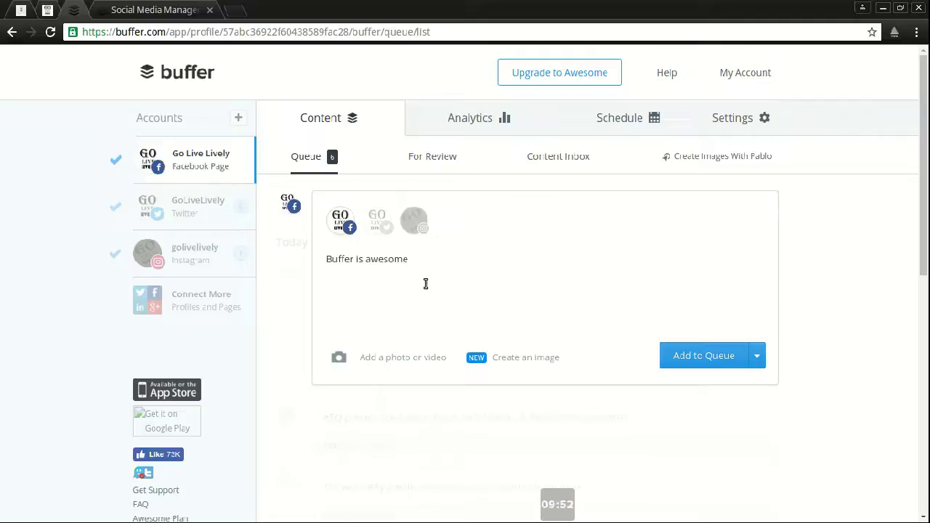
{"action": "left_click", "coordinate": [377, 222]}
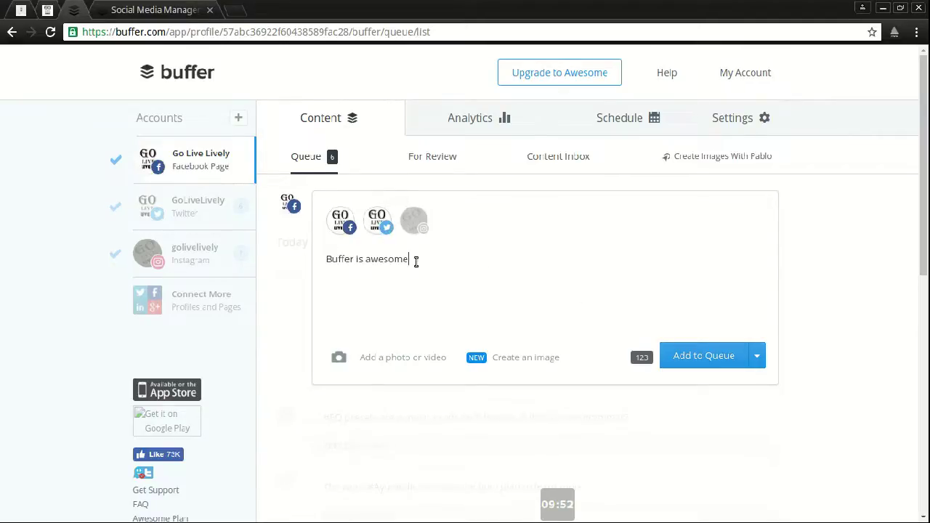
{"action": "left_click", "coordinate": [324, 260]}
{"action": "key", "text": "Left"}
{"action": "type", "text": "@b"}
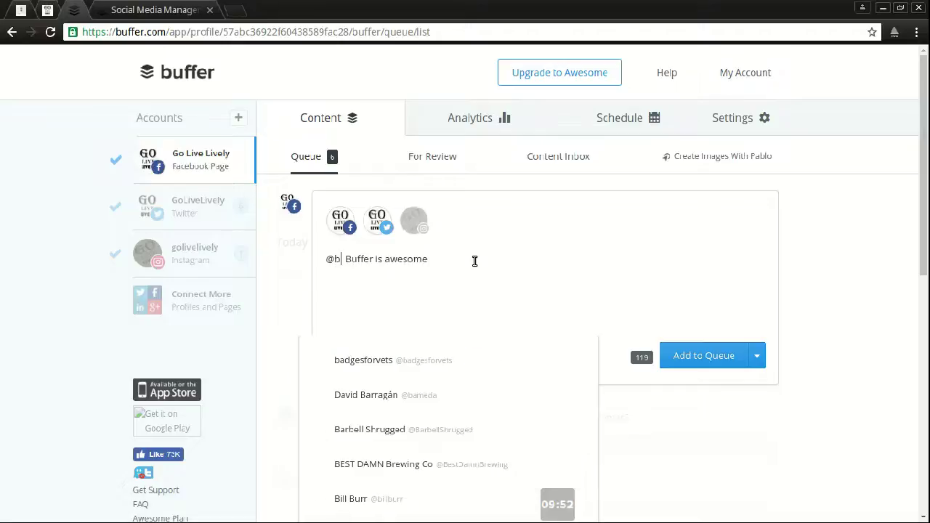
{"action": "type", "text": "uffer"}
{"action": "key", "text": "Right"}
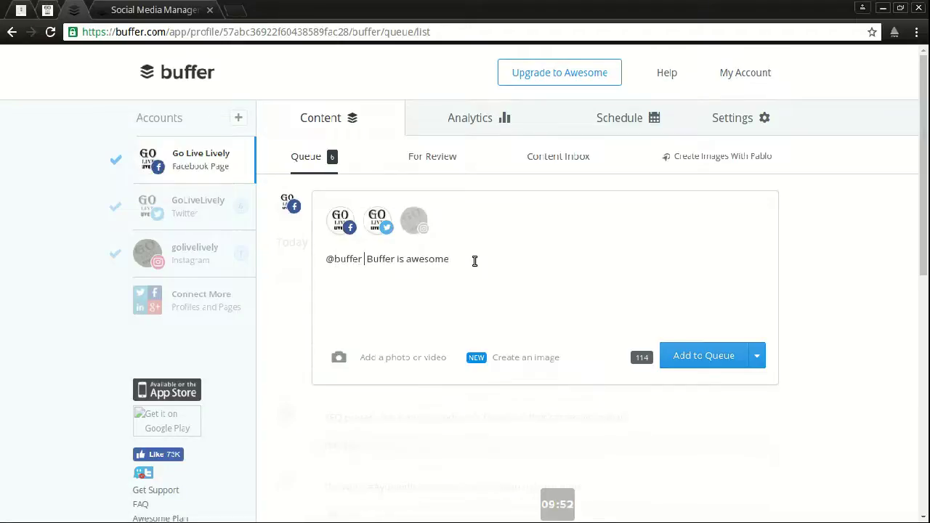
{"action": "key", "text": "Delete"}
{"action": "key", "text": "Delete"}
{"action": "key", "text": "Delete"}
{"action": "key", "text": "Delete"}
{"action": "key", "text": "Delete"}
{"action": "key", "text": "Delete"}
{"action": "key", "text": "Delete"}
{"action": "key", "text": "Delete"}
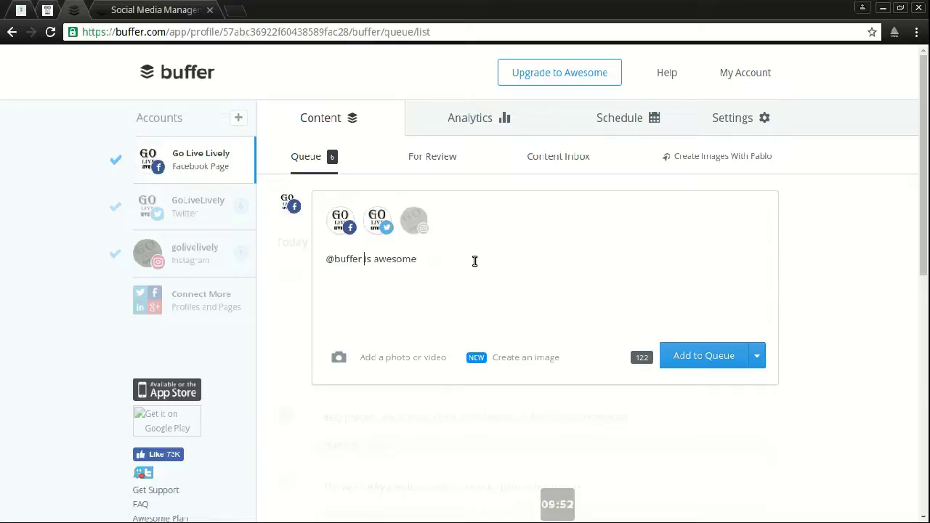
{"action": "left_click", "coordinate": [724, 357]}
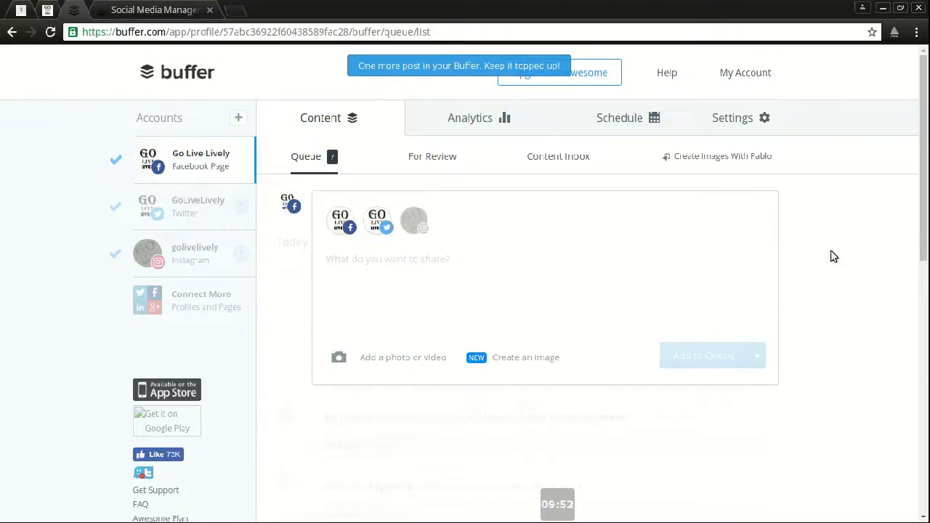
{"action": "scroll", "coordinate": [821, 344], "scroll_direction": "down", "scroll_amount": 8}
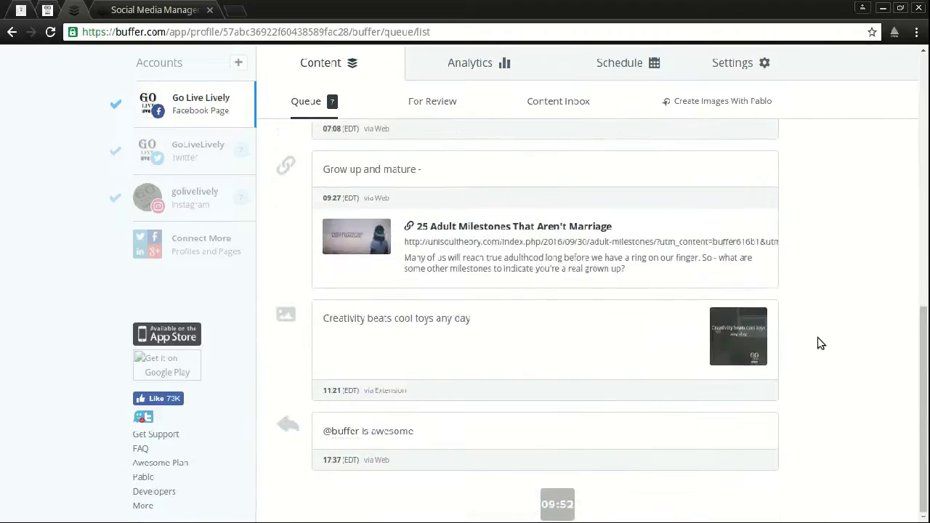
{"action": "mouse_move", "coordinate": [365, 446]}
{"action": "mouse_move", "coordinate": [394, 460]}
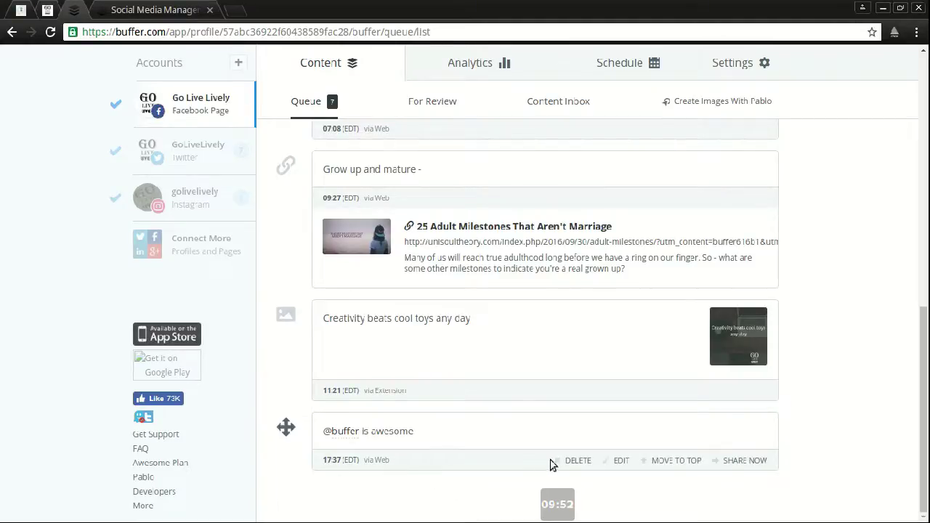
{"action": "left_click", "coordinate": [198, 151]}
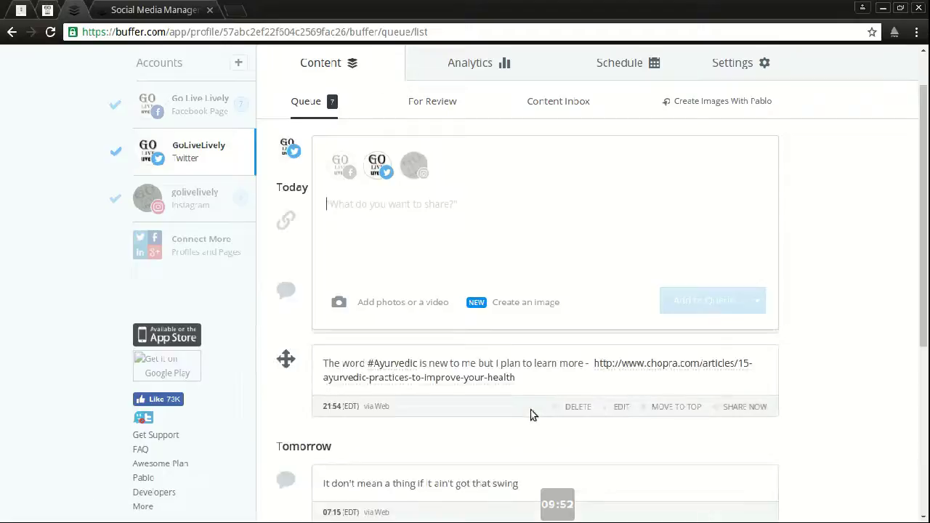
{"action": "scroll", "coordinate": [515, 407], "scroll_direction": "down", "scroll_amount": 4}
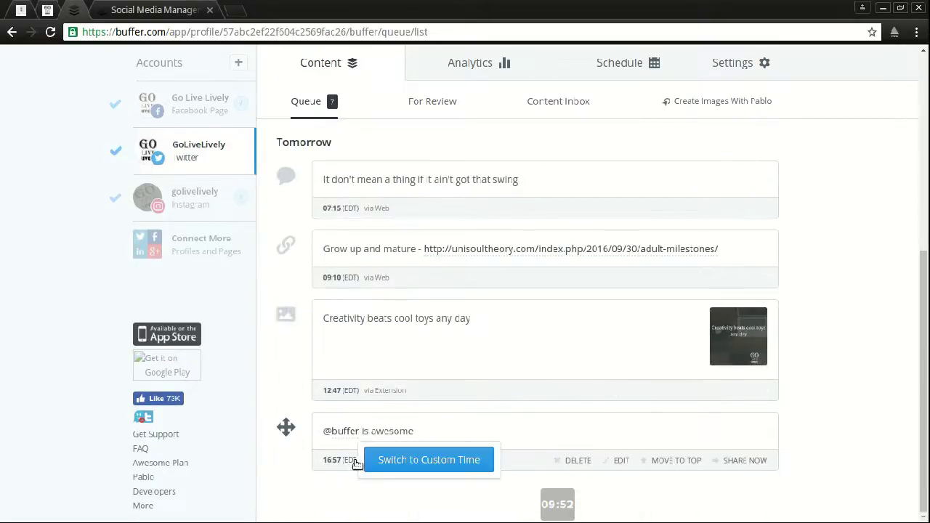
{"action": "scroll", "coordinate": [396, 451], "scroll_direction": "up", "scroll_amount": 5}
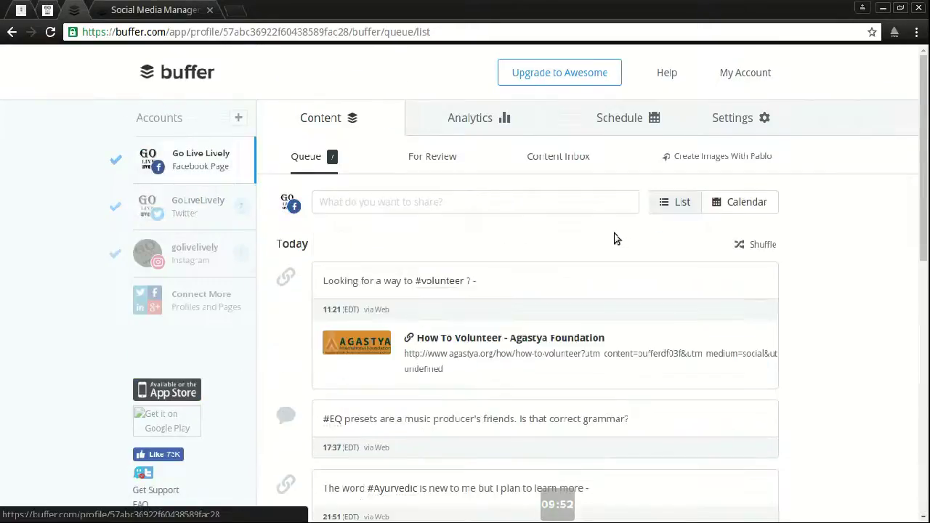
Step: Look at the For Review tab's team-trial offer, then the Content Inbox article feed
{"action": "left_click", "coordinate": [420, 157]}
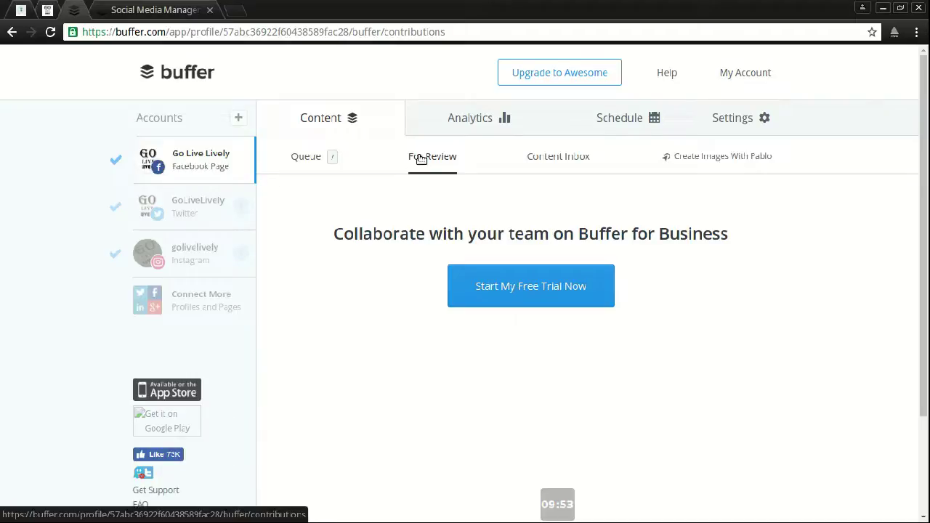
{"action": "left_click", "coordinate": [536, 156]}
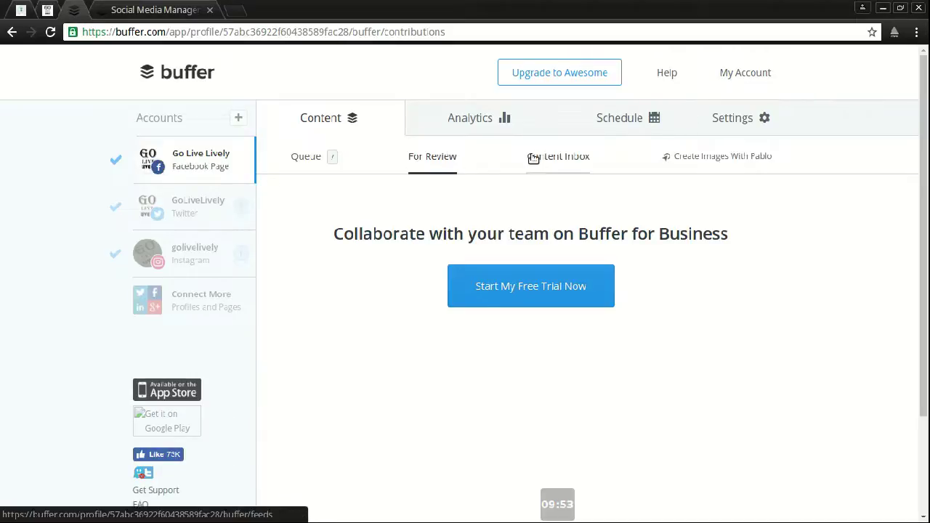
Step: Browse the Content Inbox articles, then launch Create Images With Pablo in a new tab
{"action": "scroll", "coordinate": [877, 314], "scroll_direction": "down", "scroll_amount": 3}
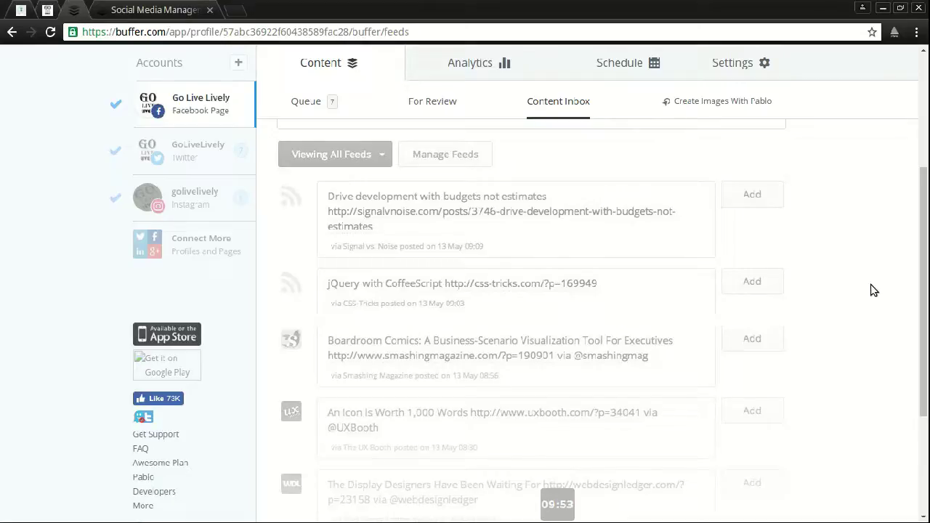
{"action": "scroll", "coordinate": [641, 301], "scroll_direction": "up", "scroll_amount": 3}
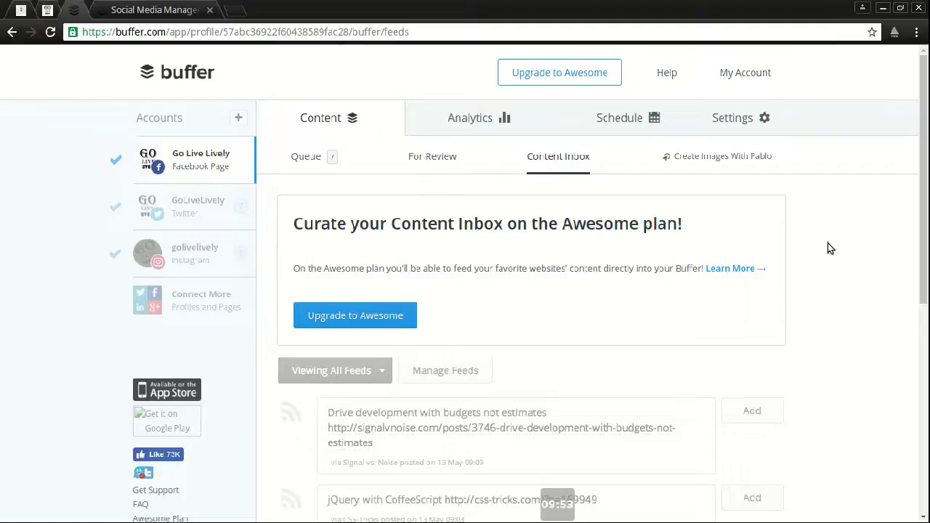
{"action": "scroll", "coordinate": [829, 243], "scroll_direction": "down", "scroll_amount": 1}
{"action": "left_click_drag", "start_coordinate": [925, 242], "coordinate": [925, 417]}
{"action": "left_click_drag", "start_coordinate": [925, 361], "coordinate": [916, 151]}
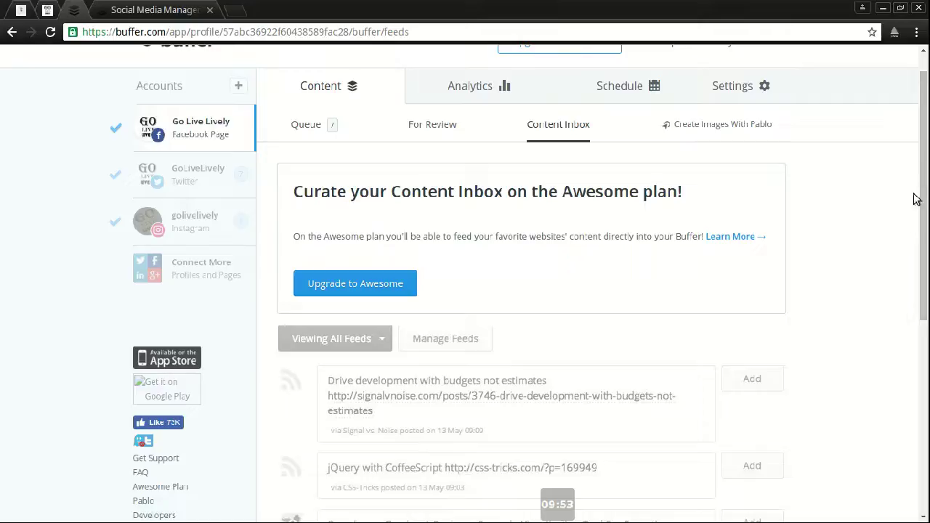
{"action": "left_click", "coordinate": [727, 127]}
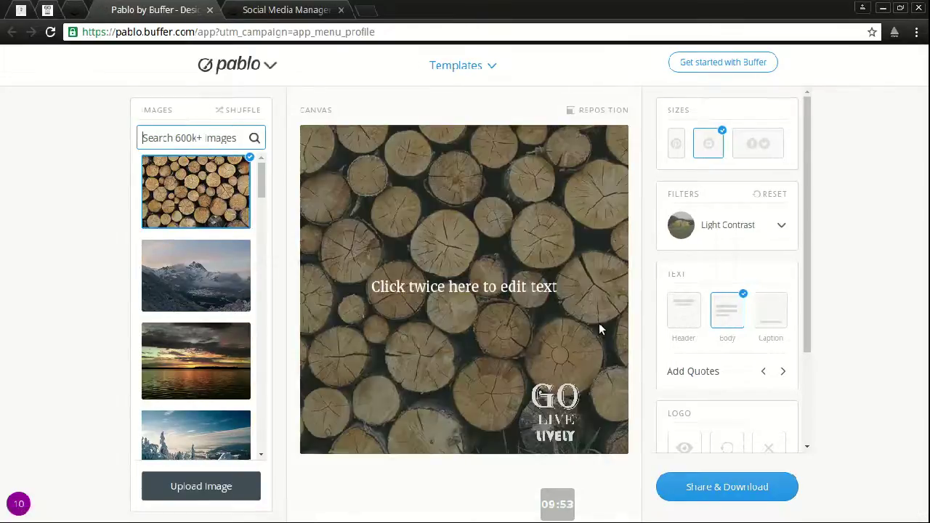
Step: Replace the canvas placeholder text with 'Buffer is great'
{"action": "left_click", "coordinate": [448, 292]}
{"action": "left_click", "coordinate": [418, 285]}
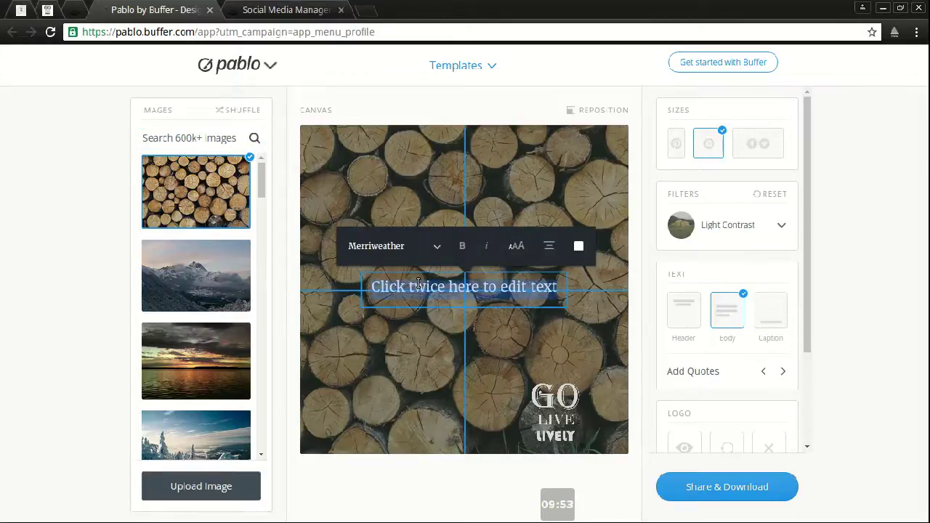
{"action": "type", "text": "Buffer is great"}
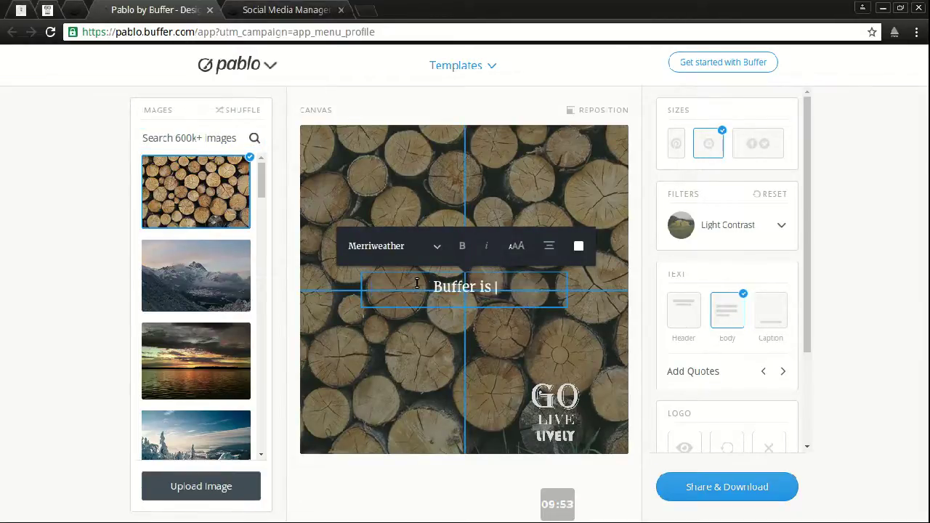
{"action": "left_click", "coordinate": [521, 173]}
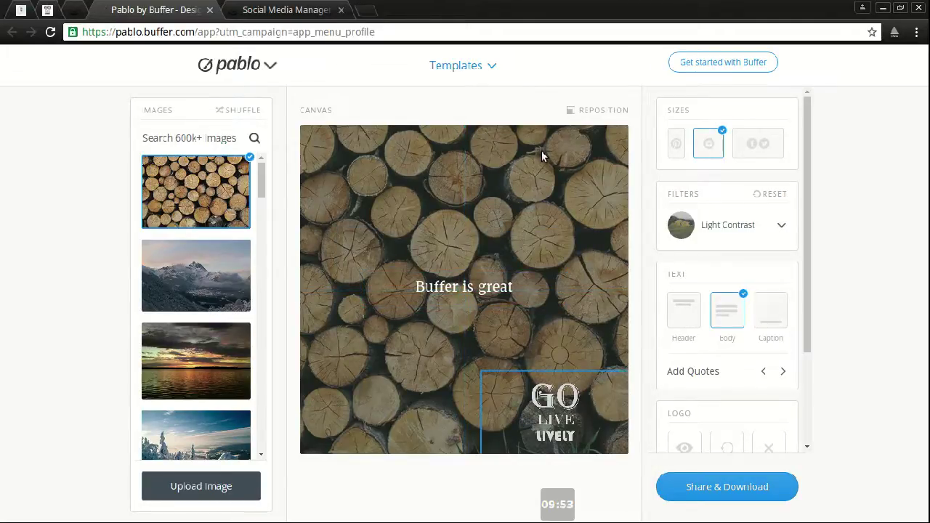
Step: Search Pablo's stock images for 'Social' and use the phone-on-laptop photo as the background
{"action": "left_click", "coordinate": [207, 139]}
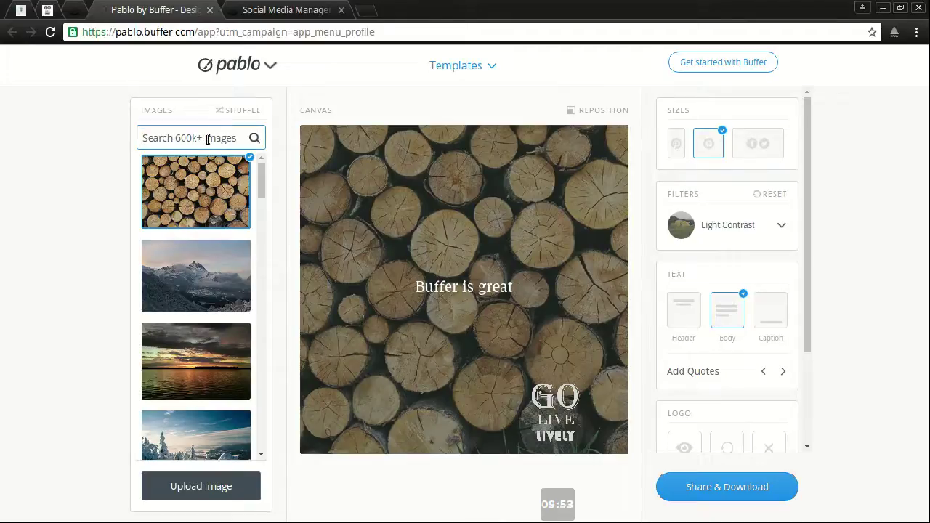
{"action": "type", "text": "Social"}
{"action": "key", "text": "Return"}
{"action": "scroll", "coordinate": [205, 349], "scroll_direction": "down", "scroll_amount": 3}
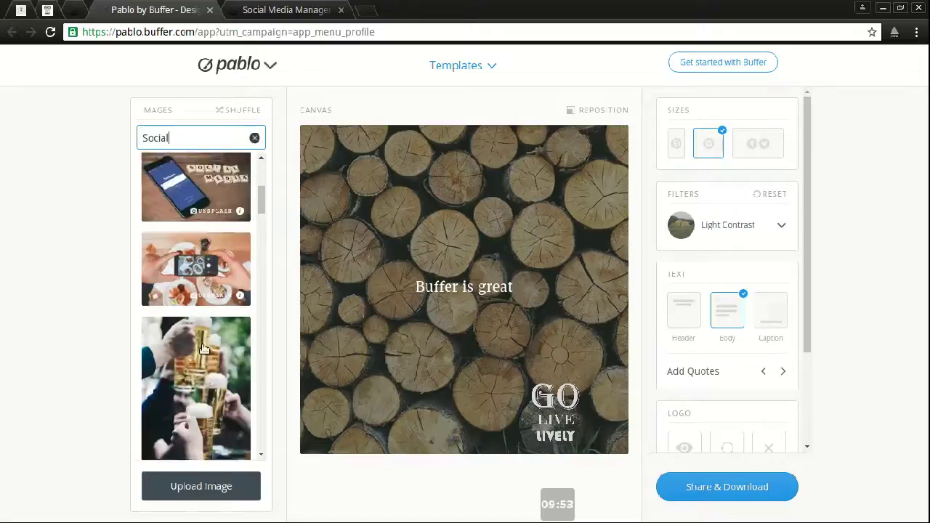
{"action": "scroll", "coordinate": [205, 349], "scroll_direction": "down", "scroll_amount": 1}
{"action": "scroll", "coordinate": [197, 337], "scroll_direction": "down", "scroll_amount": 5}
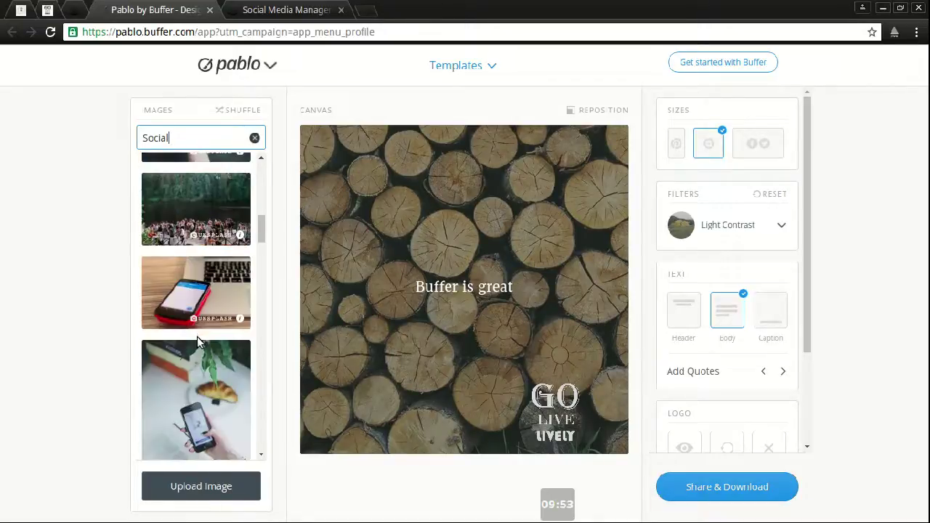
{"action": "left_click", "coordinate": [200, 292]}
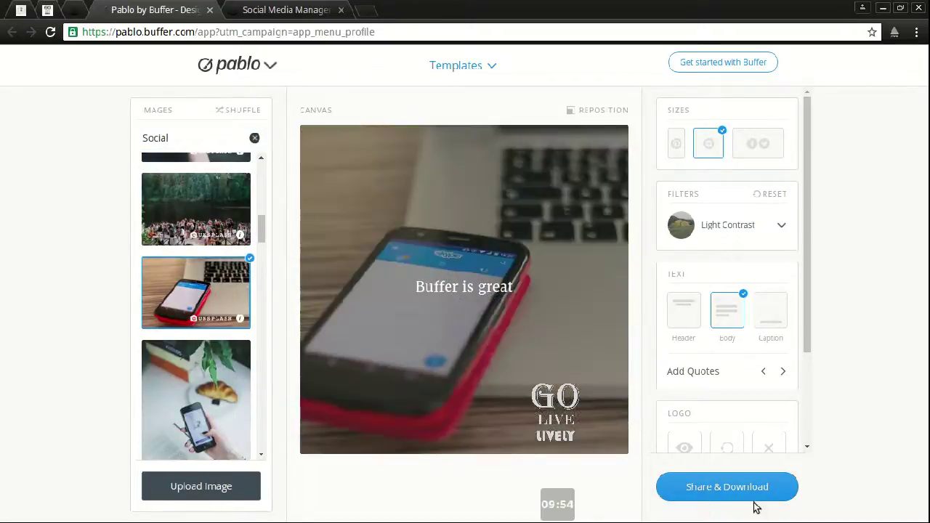
Step: Try Pablo's portrait, square and landscape sizes, settling on the wide landscape size
{"action": "left_click", "coordinate": [731, 225]}
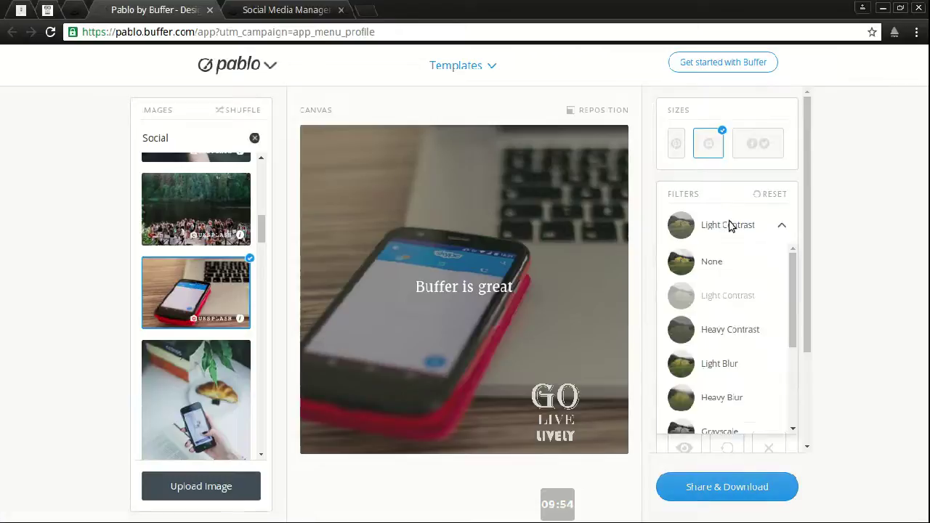
{"action": "left_click", "coordinate": [736, 224]}
{"action": "left_click", "coordinate": [677, 143]}
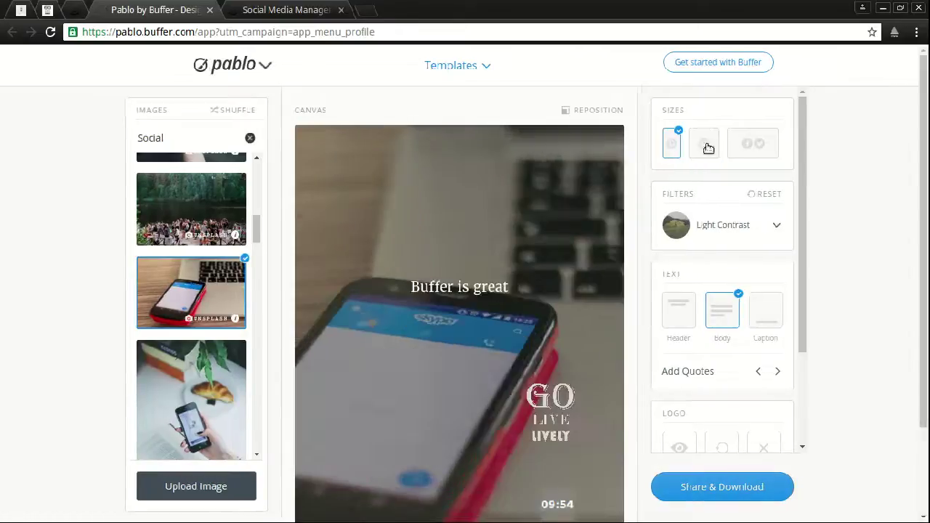
{"action": "left_click", "coordinate": [759, 145]}
{"action": "left_click", "coordinate": [720, 151]}
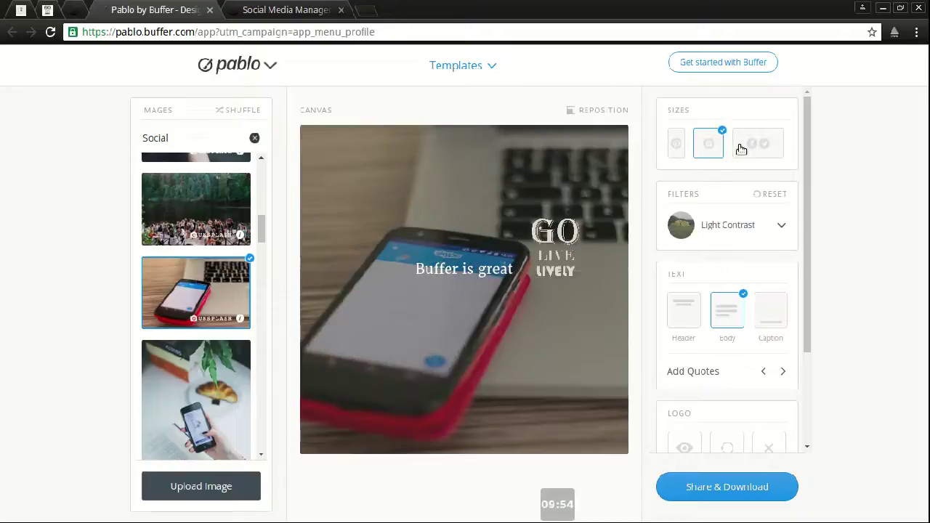
{"action": "left_click", "coordinate": [736, 146]}
{"action": "left_click", "coordinate": [677, 143]}
{"action": "left_click", "coordinate": [703, 151]}
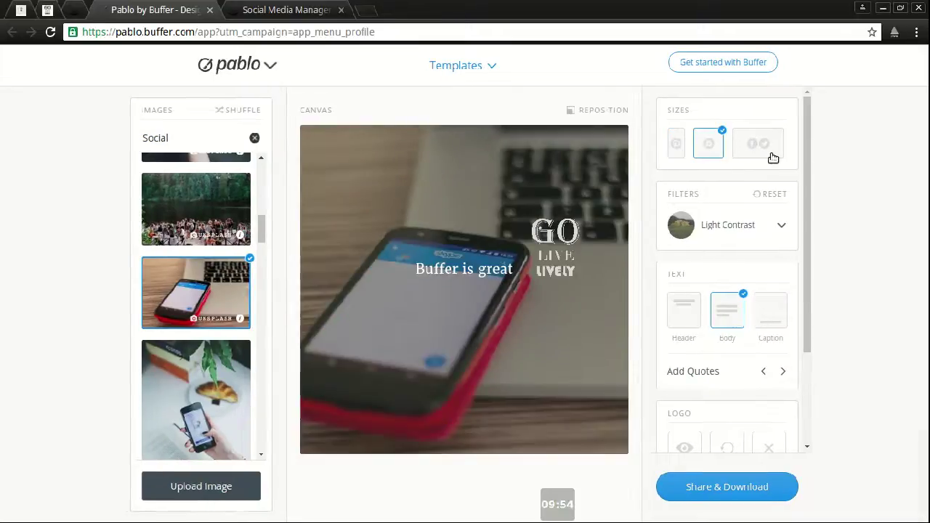
{"action": "left_click", "coordinate": [769, 154]}
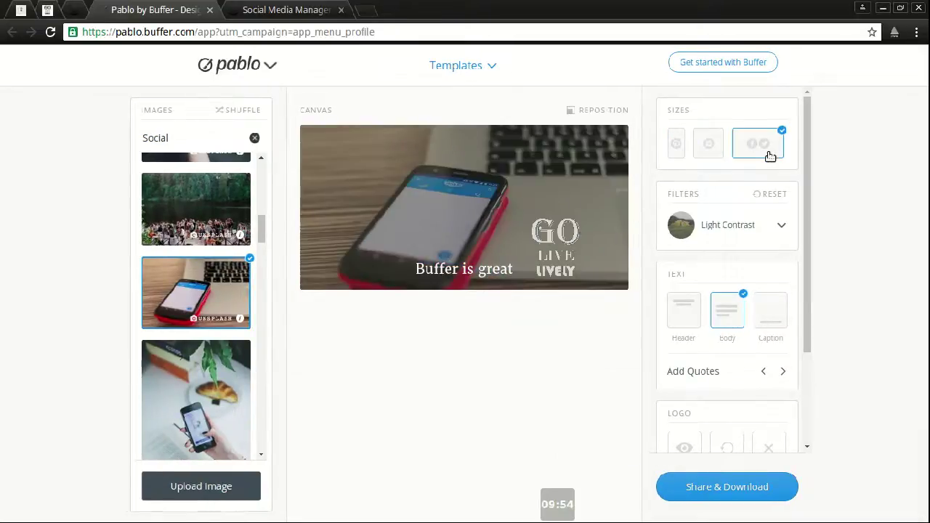
Step: Look over the Share & Download options, then return to the Buffer Content Inbox tab
{"action": "left_click", "coordinate": [767, 488]}
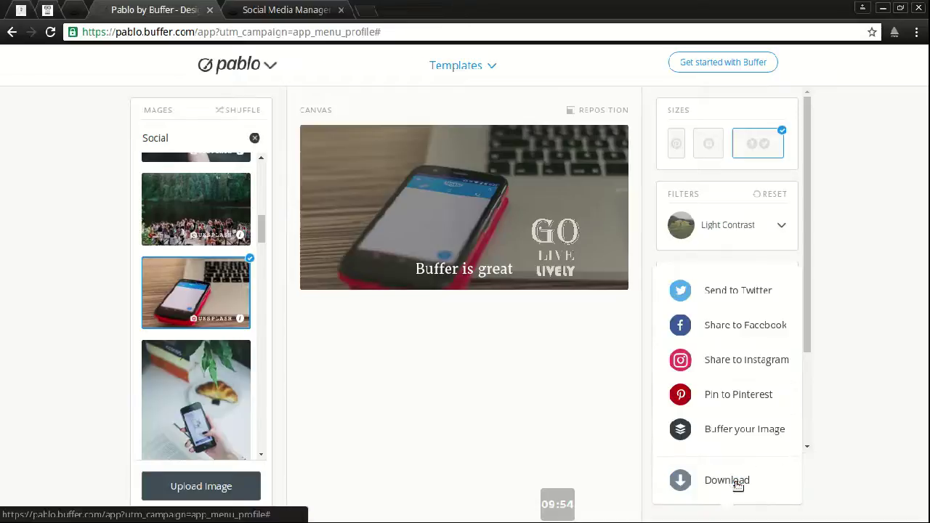
{"action": "mouse_move", "coordinate": [721, 497]}
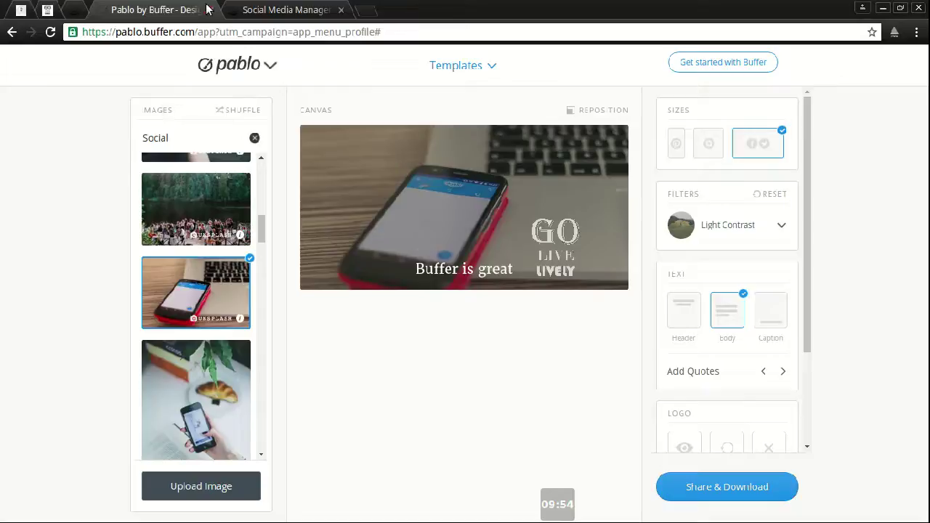
{"action": "left_click", "coordinate": [122, 10]}
Step: Close the Pablo tab, scroll through the queued posts, then view the recent posts' analytics
{"action": "middle_click", "coordinate": [122, 10]}
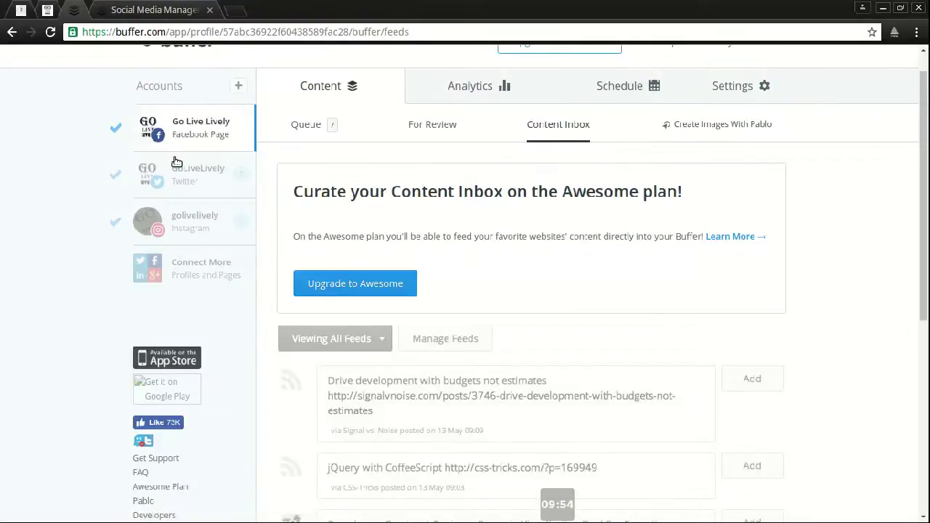
{"action": "left_click", "coordinate": [311, 125]}
{"action": "scroll", "coordinate": [492, 412], "scroll_direction": "down", "scroll_amount": 5}
{"action": "scroll", "coordinate": [494, 404], "scroll_direction": "down", "scroll_amount": 2}
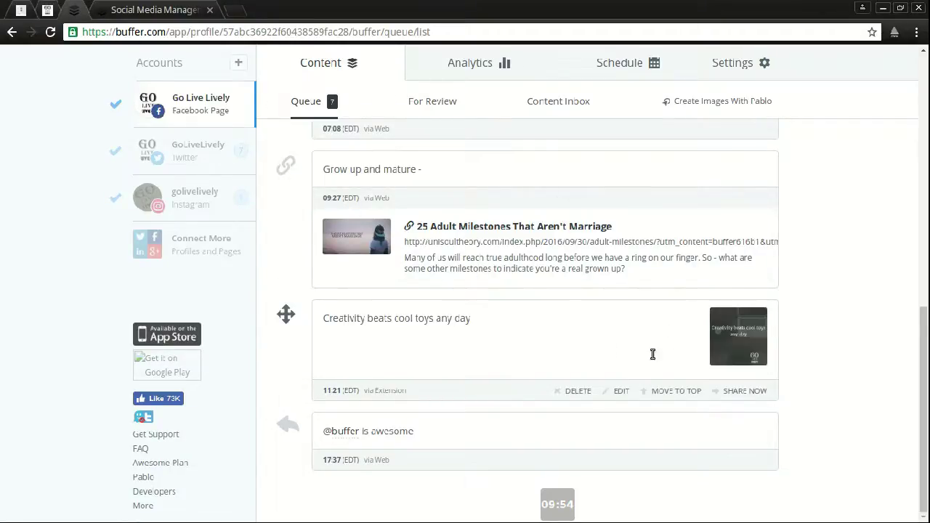
{"action": "scroll", "coordinate": [722, 362], "scroll_direction": "up", "scroll_amount": 7}
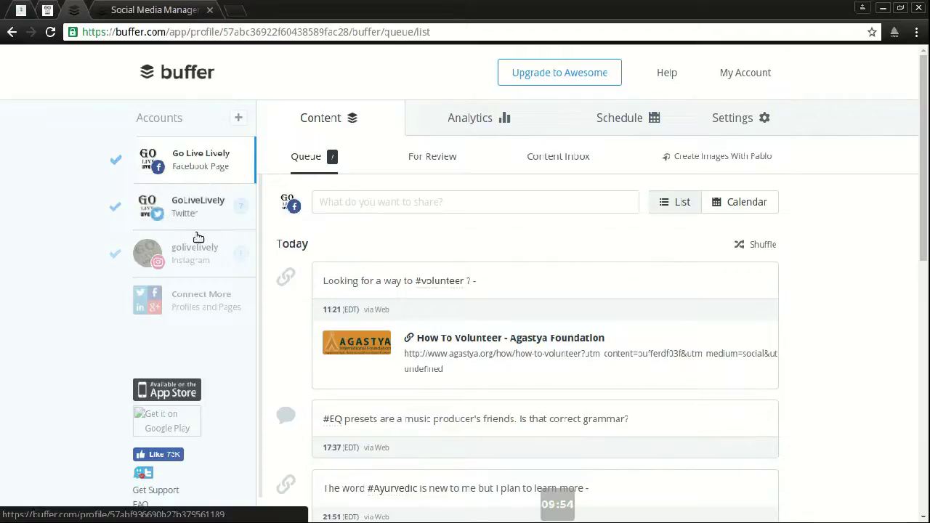
{"action": "left_click", "coordinate": [482, 125]}
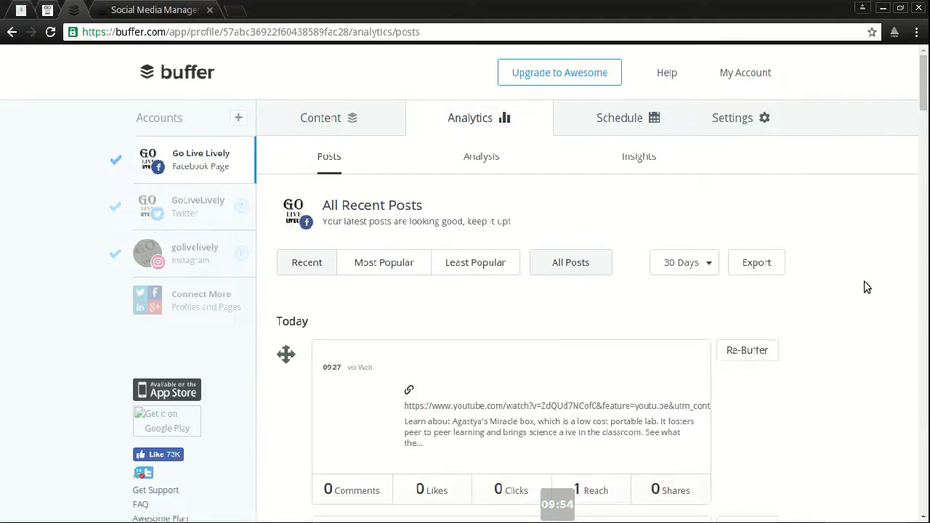
Step: Scroll through the Facebook page's recent post analytics, including the 09:27 YouTube link post
{"action": "scroll", "coordinate": [883, 261], "scroll_direction": "down", "scroll_amount": 2}
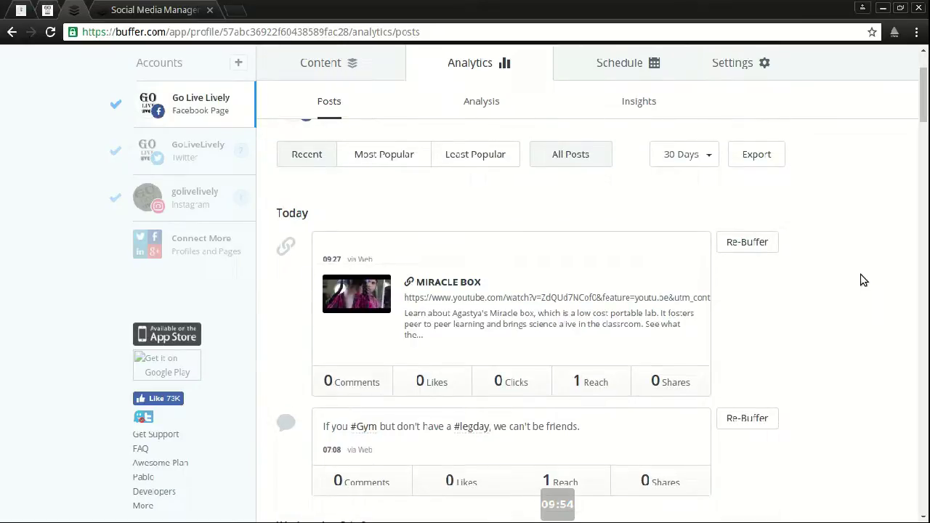
{"action": "scroll", "coordinate": [865, 255], "scroll_direction": "down", "scroll_amount": 3}
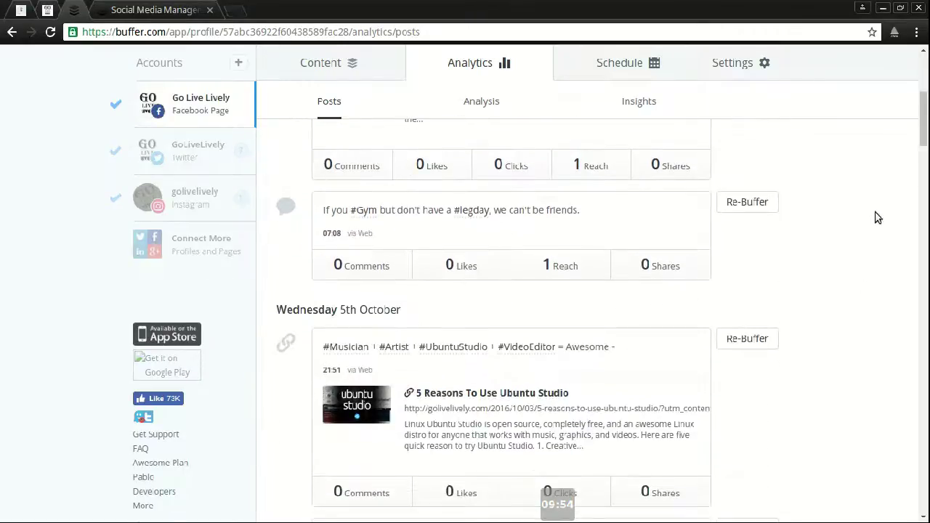
{"action": "left_click_drag", "start_coordinate": [923, 139], "coordinate": [923, 260]}
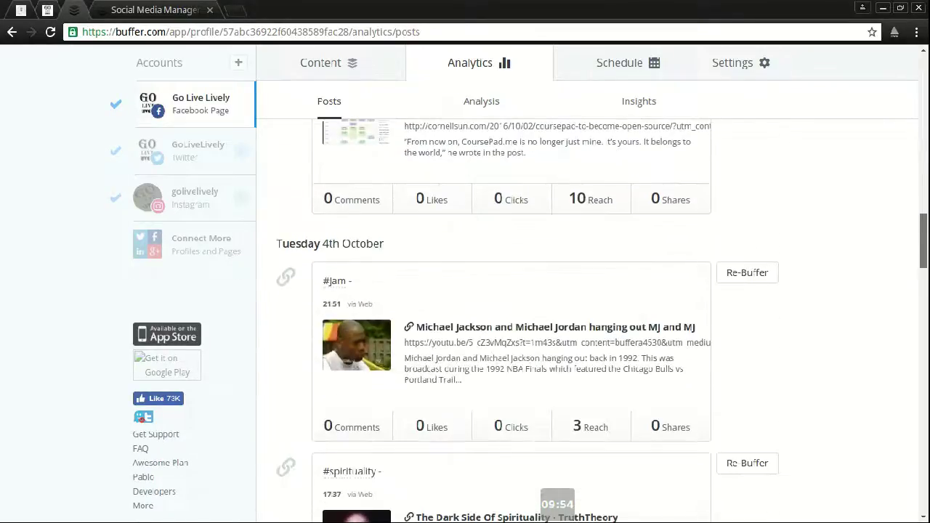
{"action": "scroll", "coordinate": [527, 325], "scroll_direction": "down", "scroll_amount": 3}
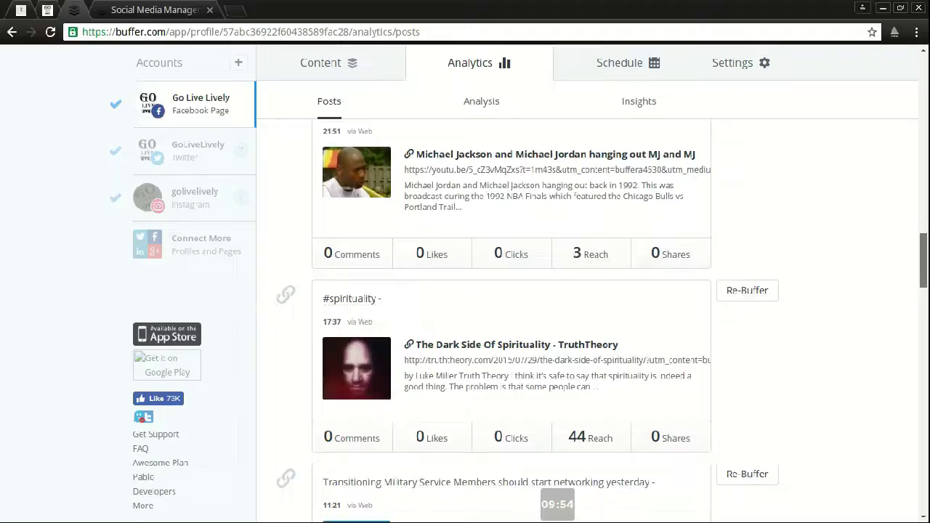
{"action": "left_click_drag", "start_coordinate": [923, 261], "coordinate": [922, 68]}
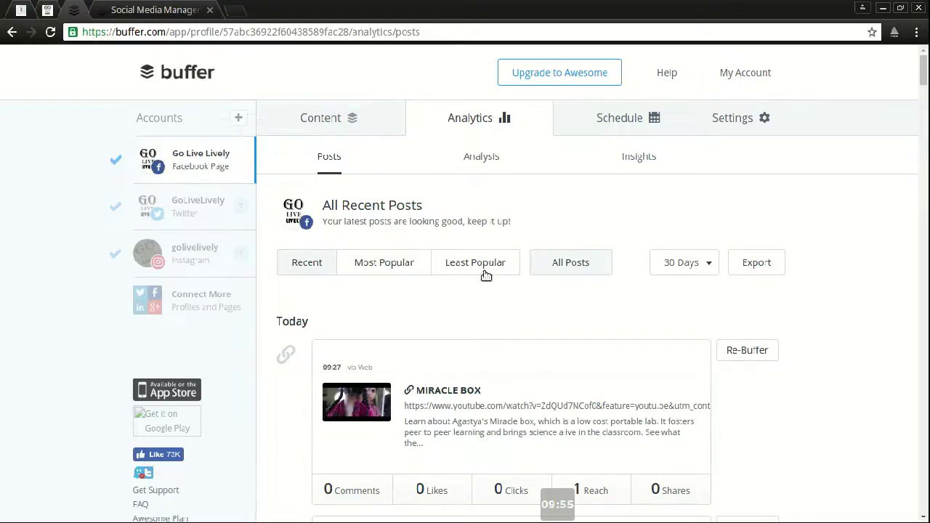
{"action": "scroll", "coordinate": [486, 275], "scroll_direction": "down", "scroll_amount": 4}
{"action": "scroll", "coordinate": [357, 272], "scroll_direction": "up", "scroll_amount": 1}
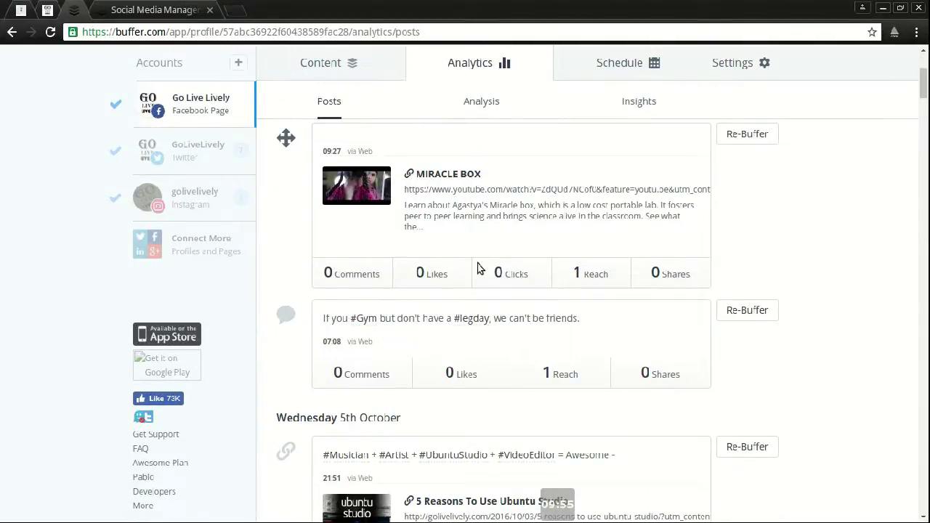
{"action": "mouse_move", "coordinate": [582, 273]}
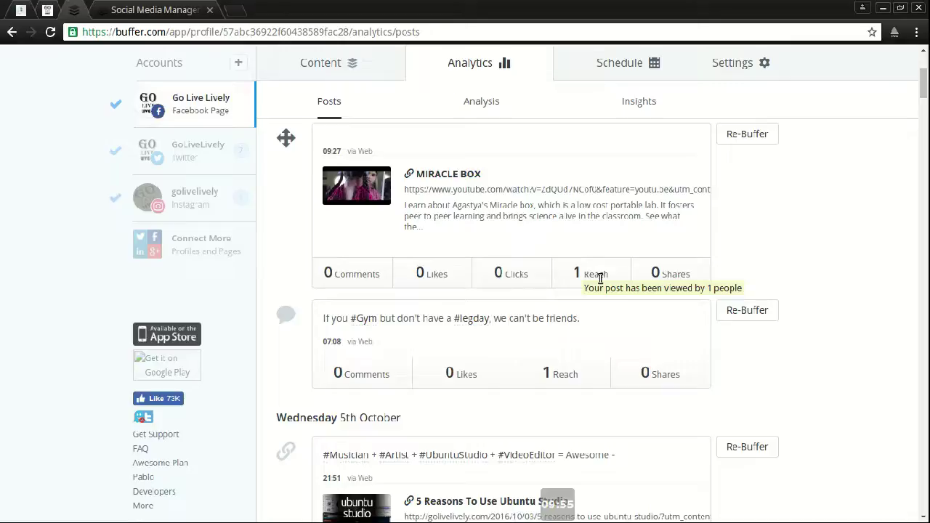
{"action": "scroll", "coordinate": [802, 275], "scroll_direction": "down", "scroll_amount": 2}
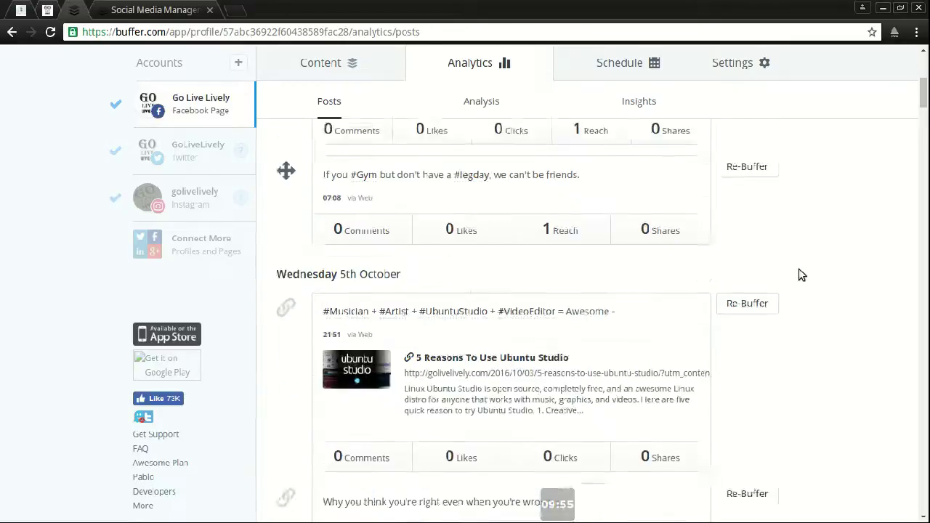
{"action": "scroll", "coordinate": [802, 274], "scroll_direction": "down", "scroll_amount": 1}
{"action": "scroll", "coordinate": [486, 243], "scroll_direction": "up", "scroll_amount": 6}
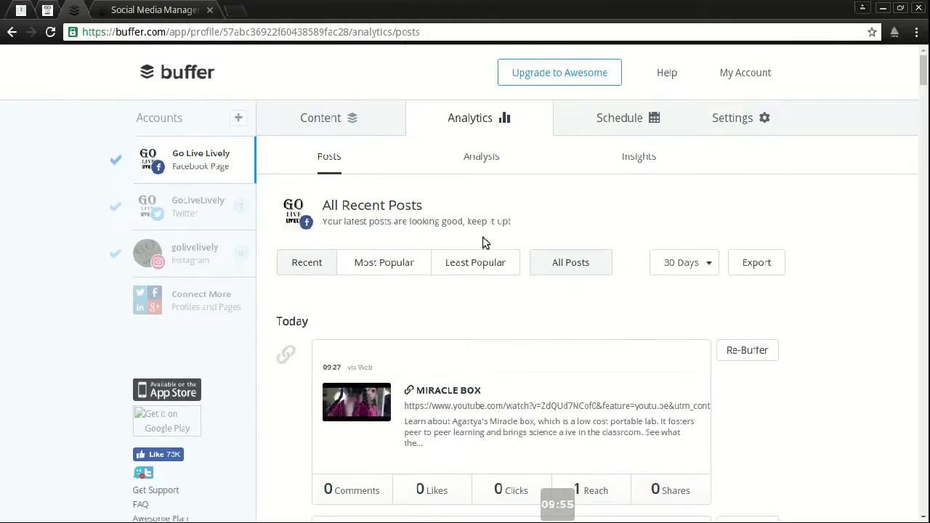
Step: Try sorting the recent posts by Most Popular and dismiss the Awesome Plan upgrade offer
{"action": "left_click", "coordinate": [380, 262]}
{"action": "left_click", "coordinate": [383, 289]}
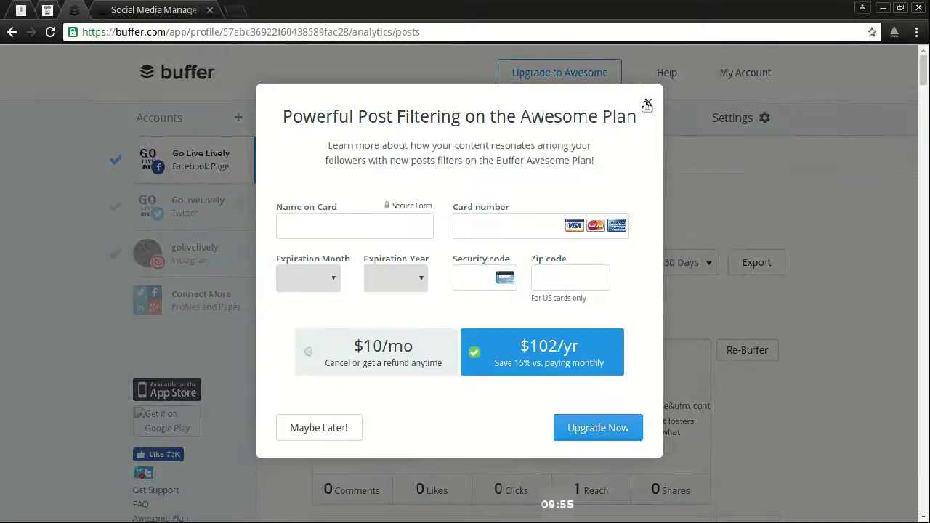
{"action": "left_click", "coordinate": [336, 430]}
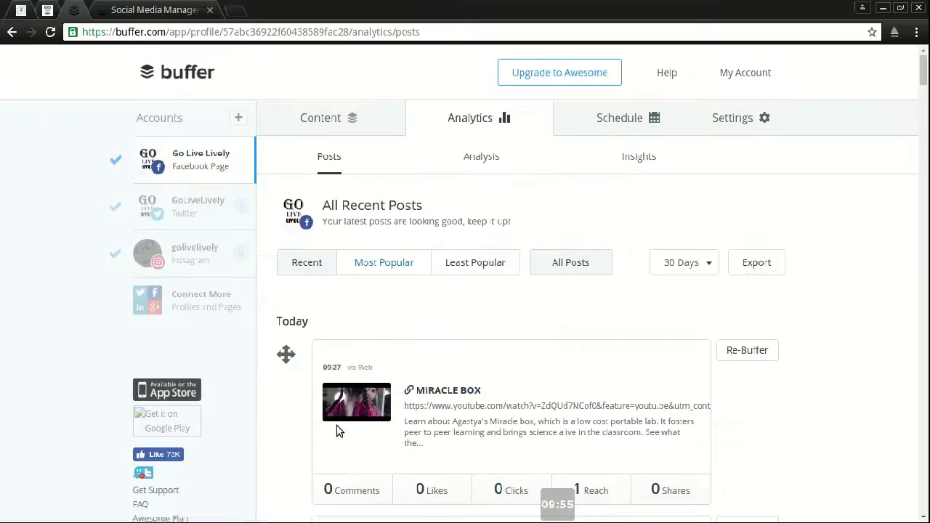
Step: Try the 30 Days time range, decline the Business trial, and open the Analysis view
{"action": "left_click", "coordinate": [696, 262]}
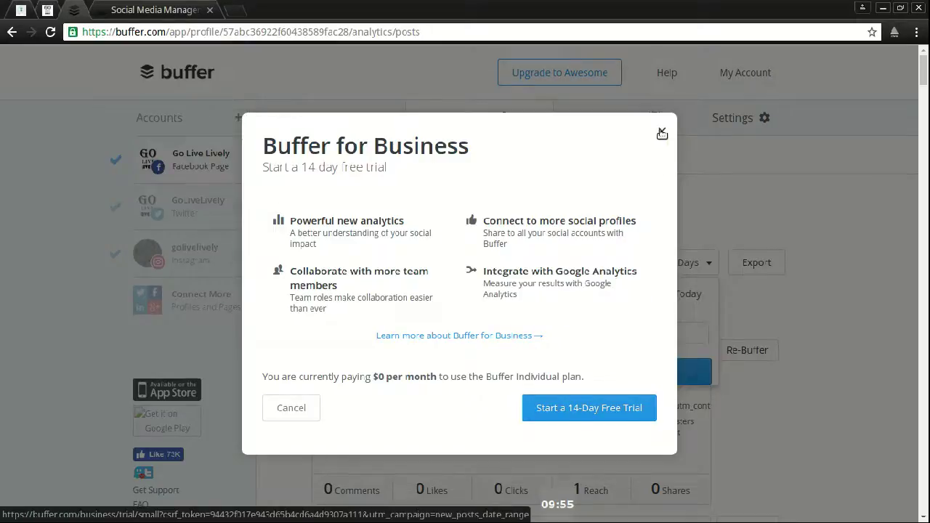
{"action": "left_click", "coordinate": [662, 133]}
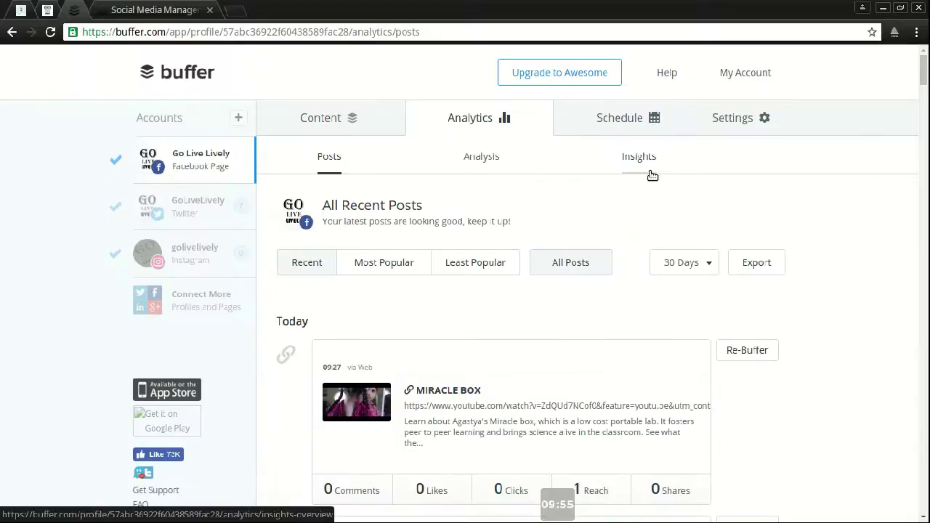
{"action": "left_click", "coordinate": [480, 164]}
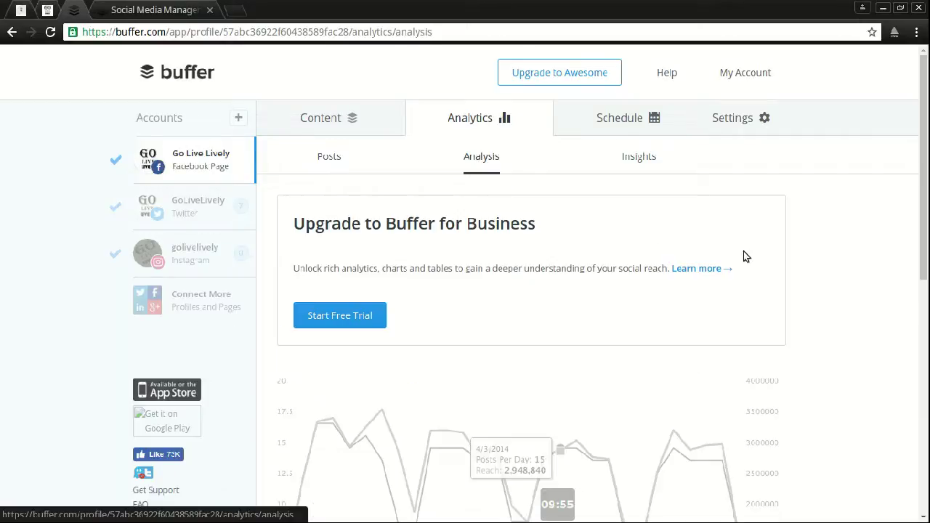
Step: Scroll through the Analysis upgrade prompt and greyed sample reach chart
{"action": "scroll", "coordinate": [914, 266], "scroll_direction": "down", "scroll_amount": 2}
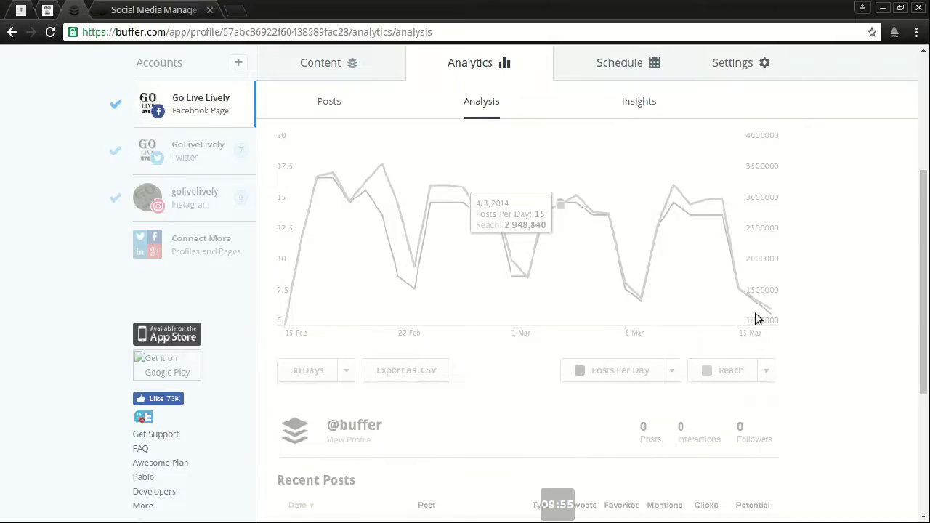
{"action": "scroll", "coordinate": [756, 319], "scroll_direction": "down", "scroll_amount": 4}
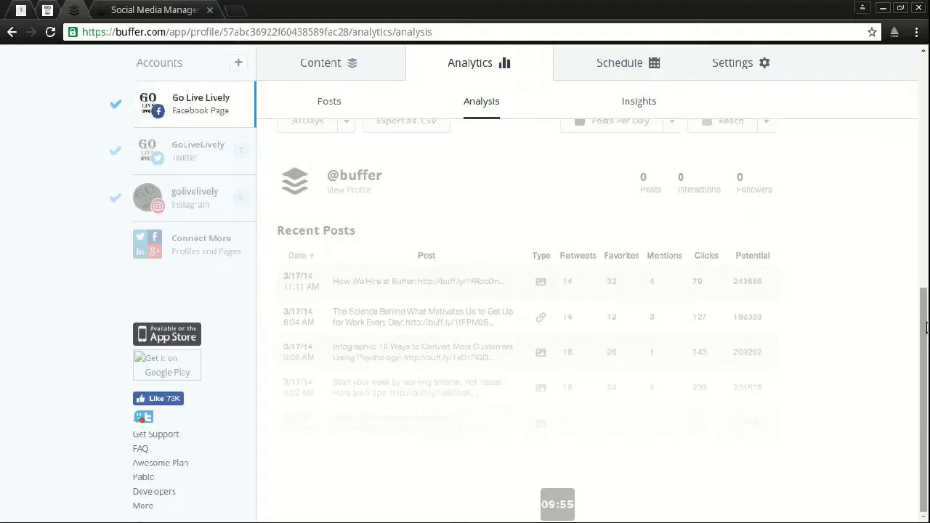
{"action": "scroll", "coordinate": [926, 332], "scroll_direction": "up", "scroll_amount": 8}
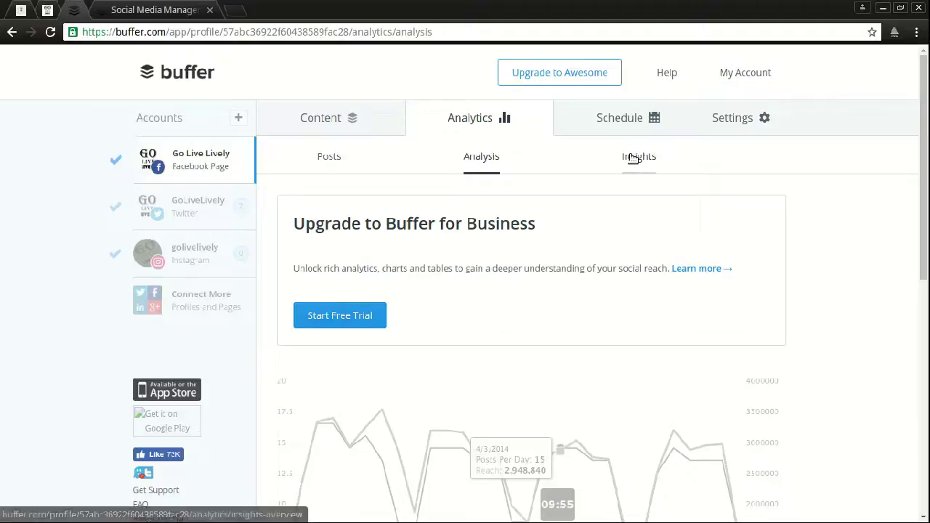
Step: Look over the greyed Insights charts, then return to the Facebook page's post queue
{"action": "left_click", "coordinate": [631, 156]}
{"action": "scroll", "coordinate": [835, 295], "scroll_direction": "down", "scroll_amount": 3}
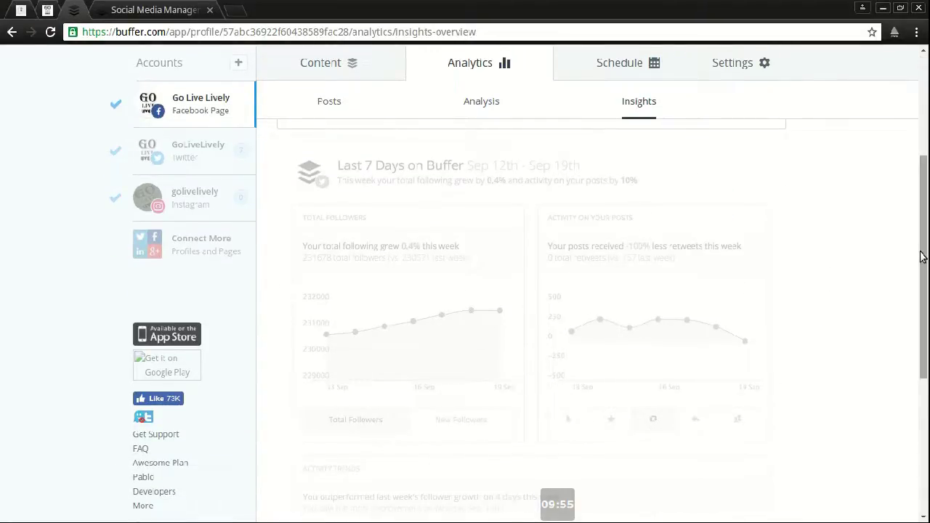
{"action": "left_click_drag", "start_coordinate": [922, 256], "coordinate": [923, 153]}
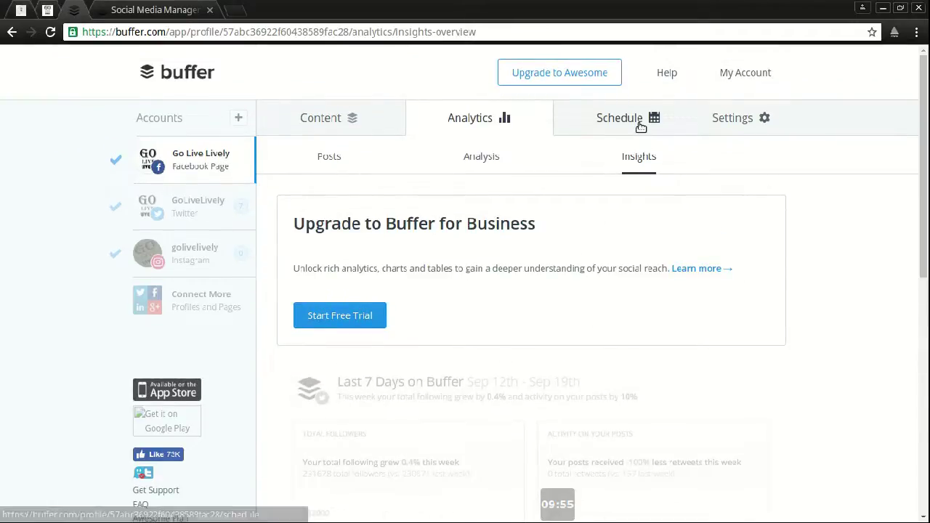
{"action": "left_click", "coordinate": [370, 119]}
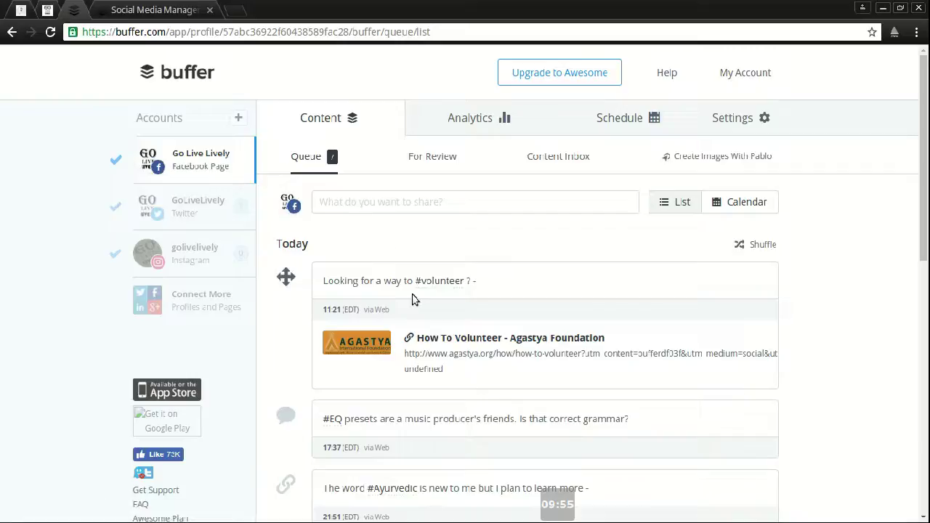
Step: Open the post composer and close it again without adding anything
{"action": "scroll", "coordinate": [412, 299], "scroll_direction": "down", "scroll_amount": 1}
{"action": "left_click", "coordinate": [433, 135]}
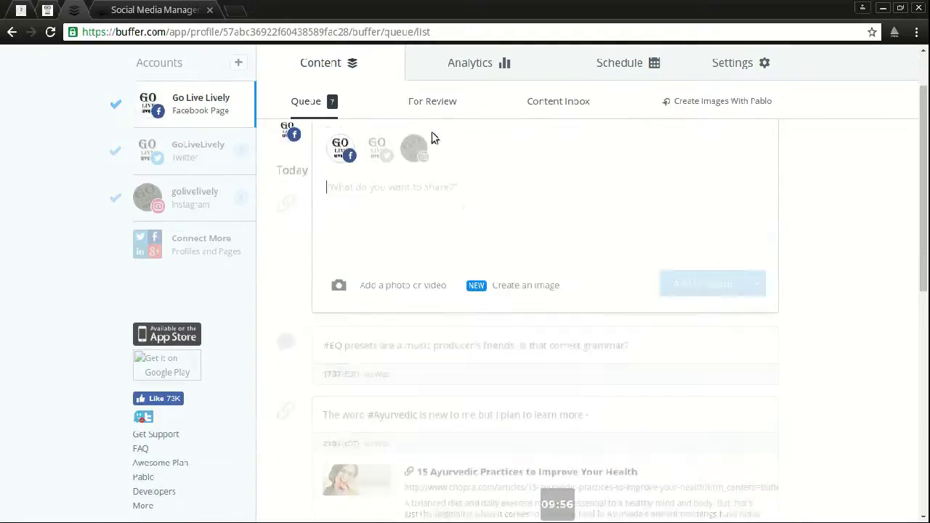
{"action": "left_click", "coordinate": [733, 333]}
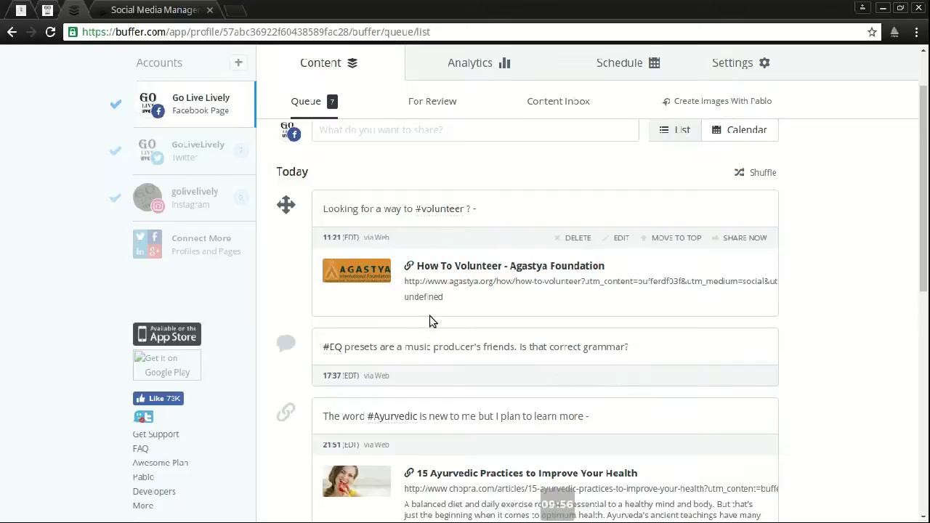
{"action": "scroll", "coordinate": [431, 318], "scroll_direction": "up", "scroll_amount": 1}
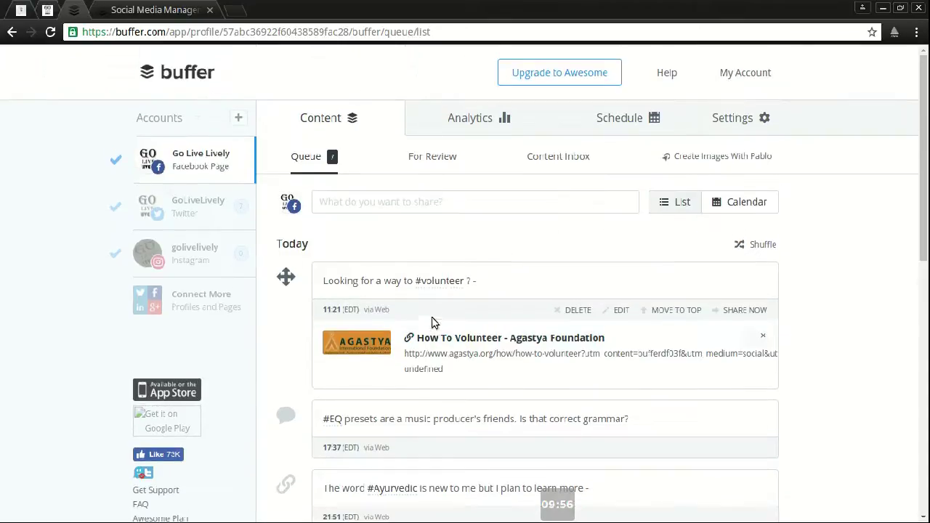
Step: Show the posting schedule and toggle Tuesday off and back on, keeping five daily times
{"action": "left_click", "coordinate": [602, 130]}
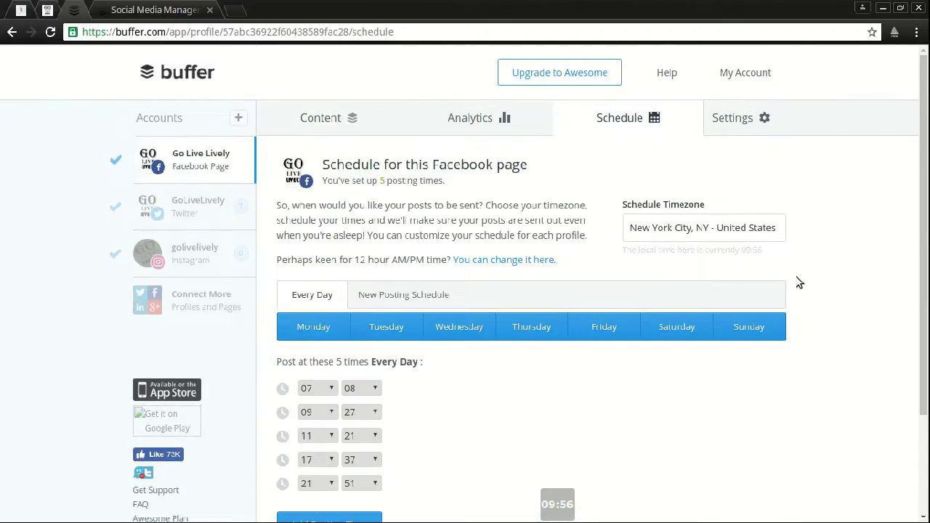
{"action": "scroll", "coordinate": [509, 283], "scroll_direction": "down", "scroll_amount": 1}
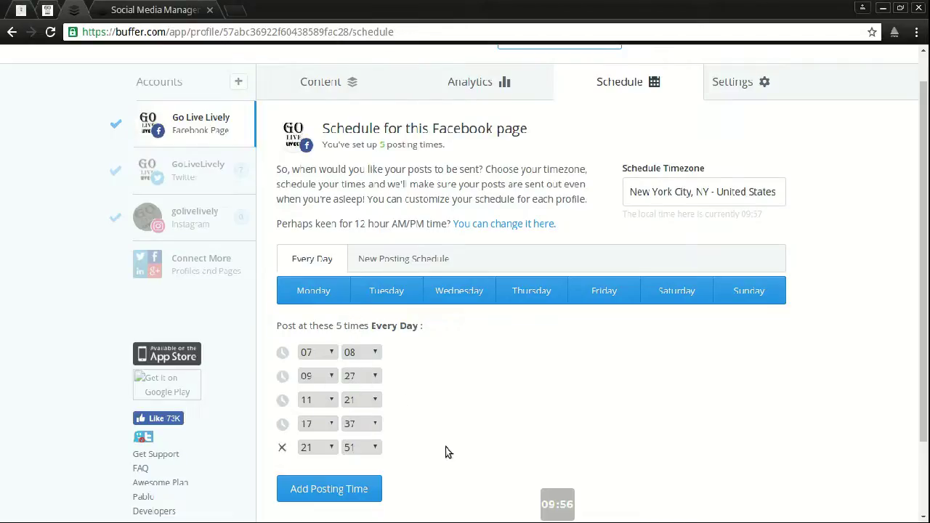
{"action": "scroll", "coordinate": [475, 415], "scroll_direction": "down", "scroll_amount": 2}
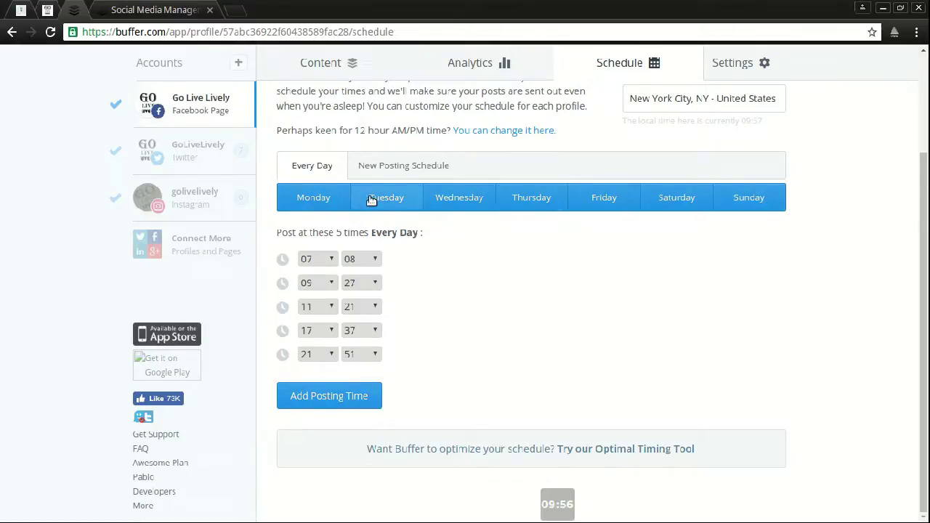
{"action": "left_click", "coordinate": [402, 206]}
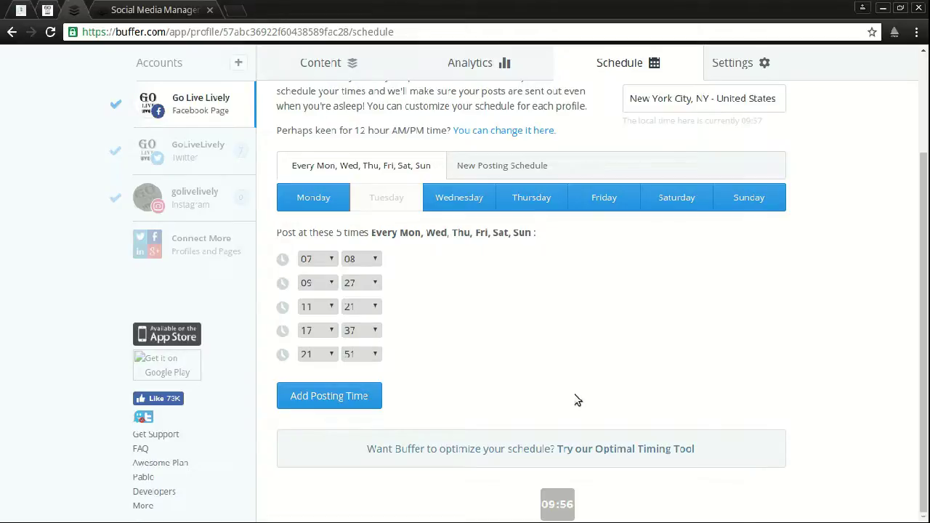
{"action": "left_click", "coordinate": [381, 201]}
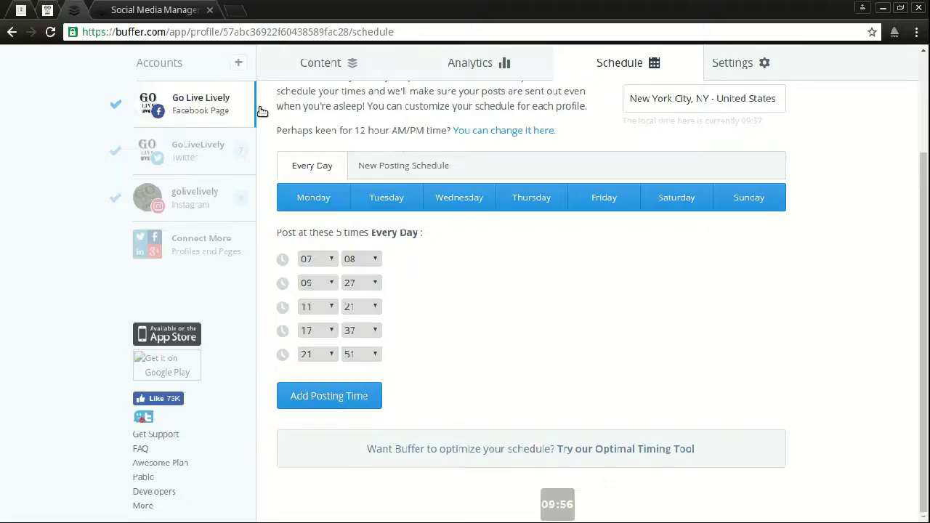
{"action": "scroll", "coordinate": [712, 377], "scroll_direction": "up", "scroll_amount": 1}
{"action": "scroll", "coordinate": [712, 376], "scroll_direction": "up", "scroll_amount": 2}
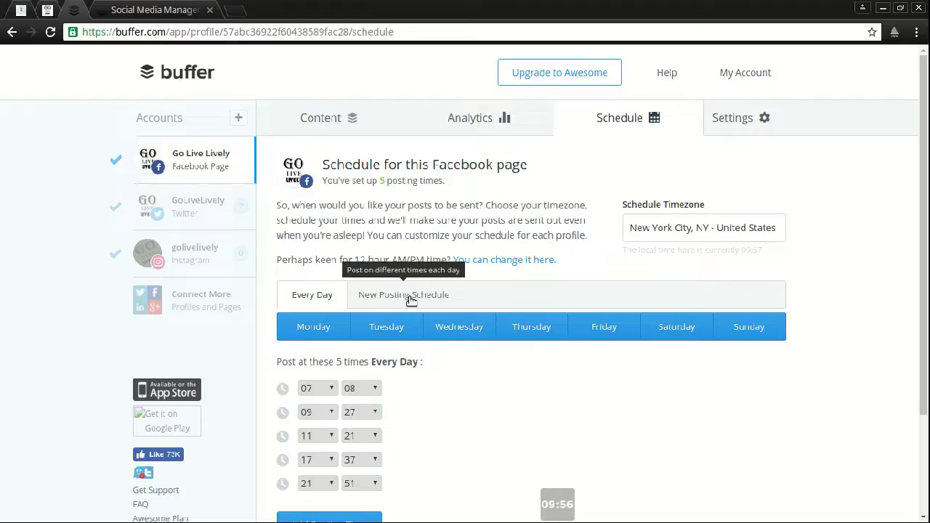
{"action": "left_click", "coordinate": [732, 126]}
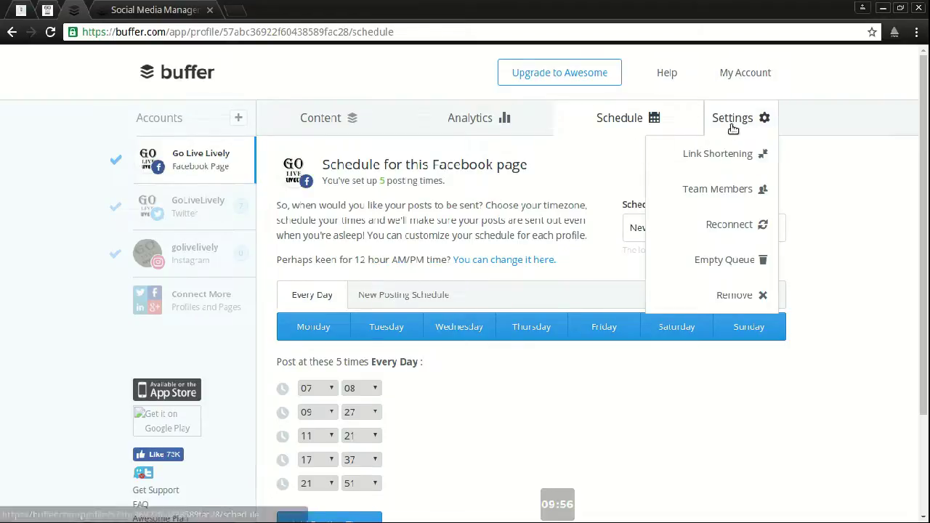
Step: Check the Link Shortening settings, left on No Shortening, and scroll down to Campaign Tracking
{"action": "left_click", "coordinate": [737, 151]}
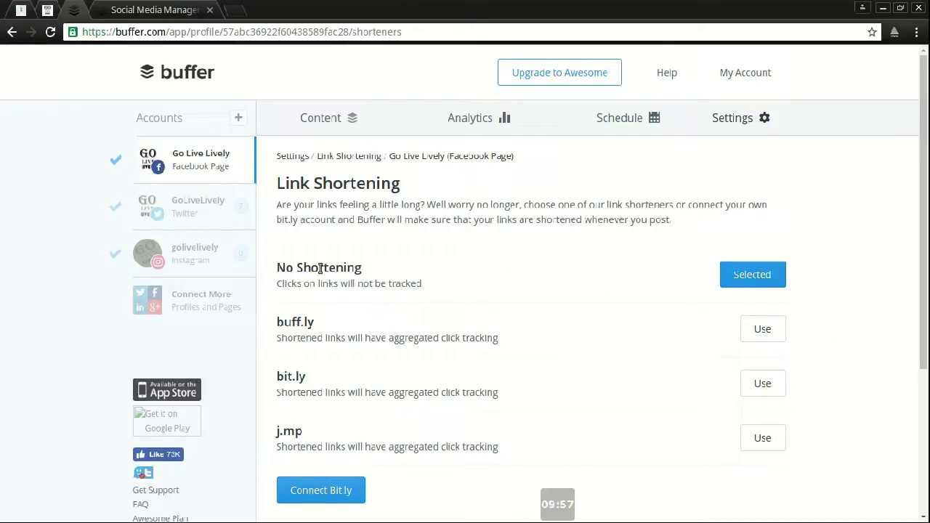
{"action": "scroll", "coordinate": [341, 339], "scroll_direction": "down", "scroll_amount": 2}
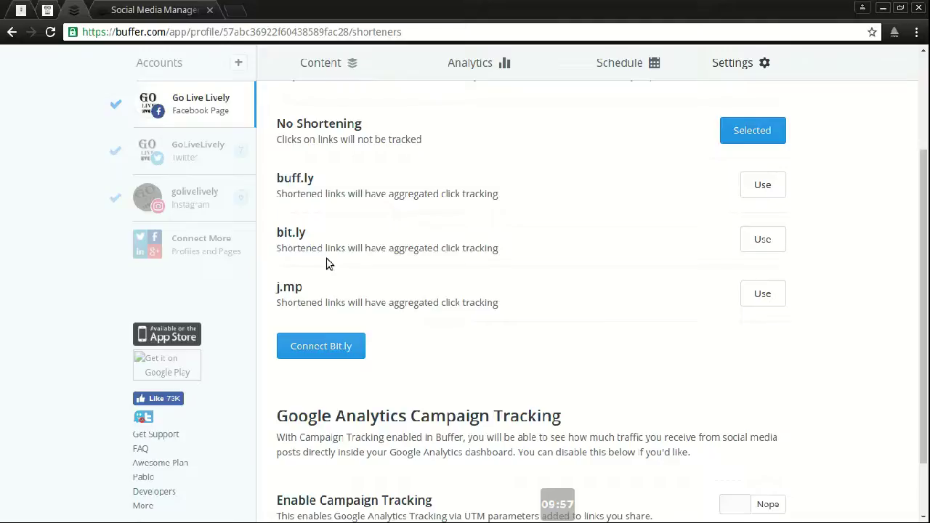
{"action": "scroll", "coordinate": [407, 331], "scroll_direction": "down", "scroll_amount": 1}
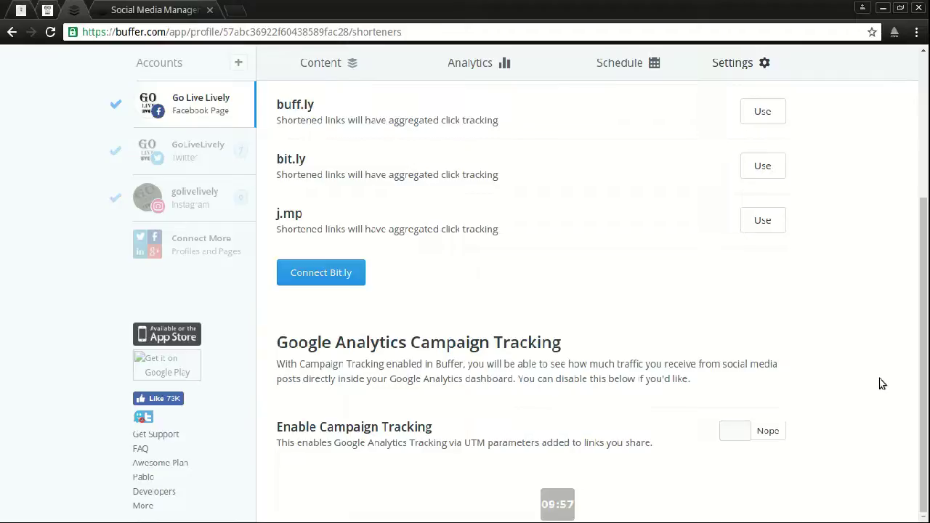
{"action": "scroll", "coordinate": [887, 382], "scroll_direction": "up", "scroll_amount": 3}
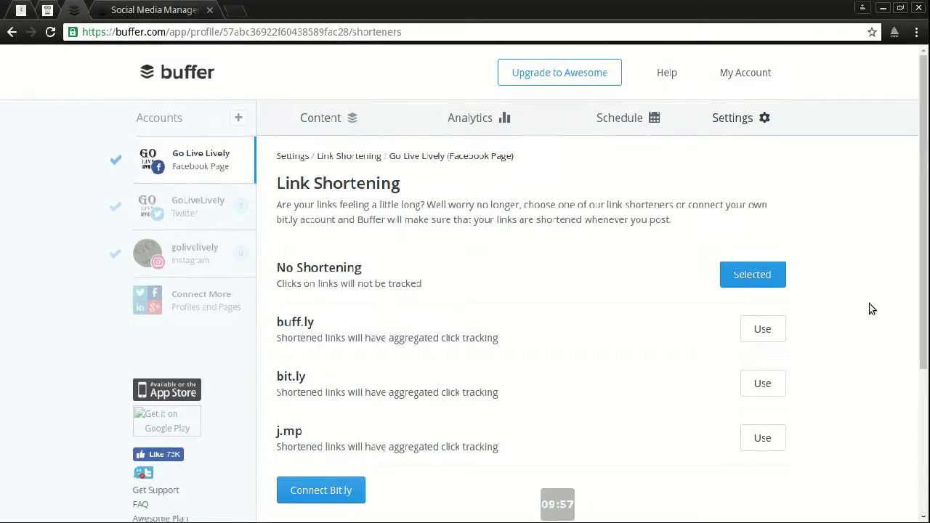
{"action": "left_click", "coordinate": [761, 123]}
{"action": "left_click", "coordinate": [711, 195]}
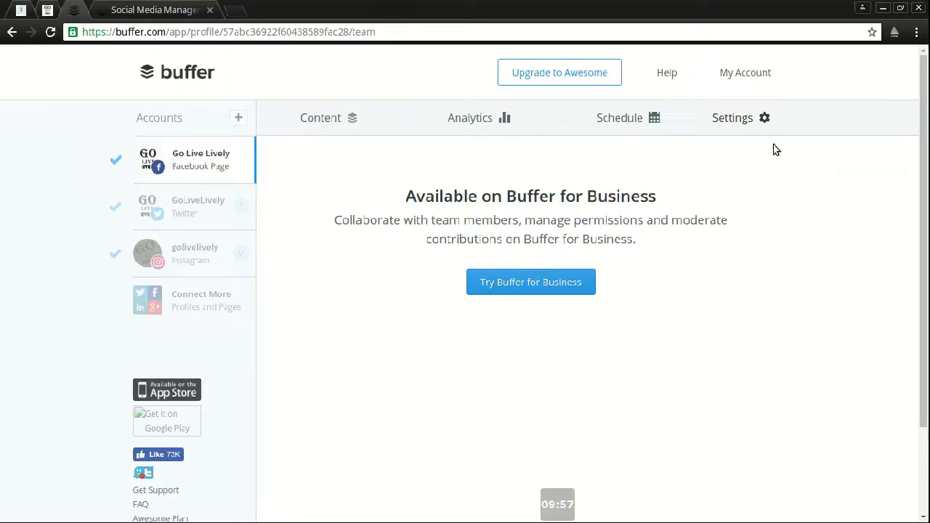
{"action": "left_click", "coordinate": [755, 120]}
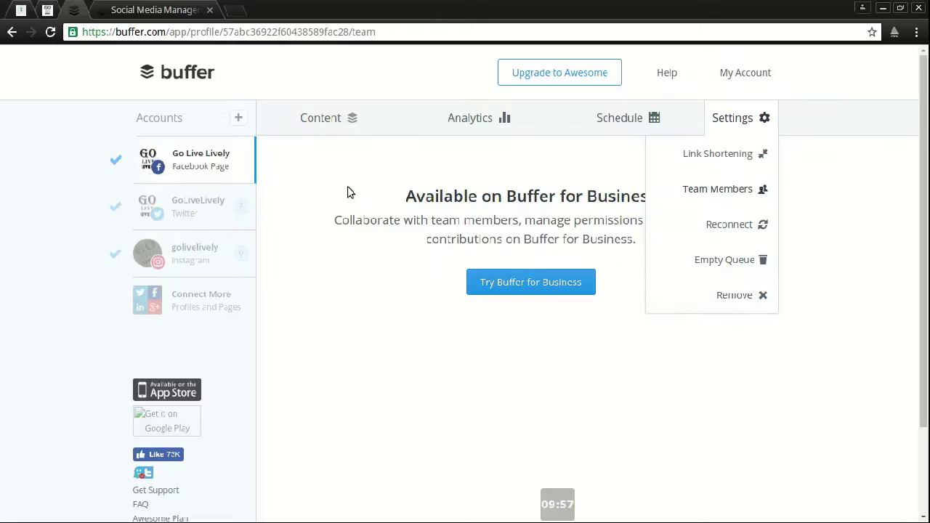
{"action": "left_click", "coordinate": [391, 186]}
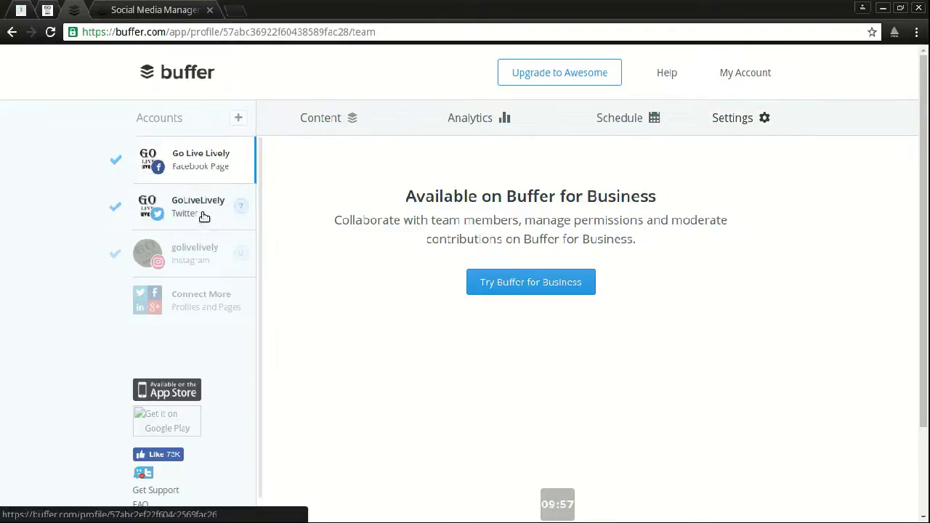
{"action": "left_click", "coordinate": [232, 206]}
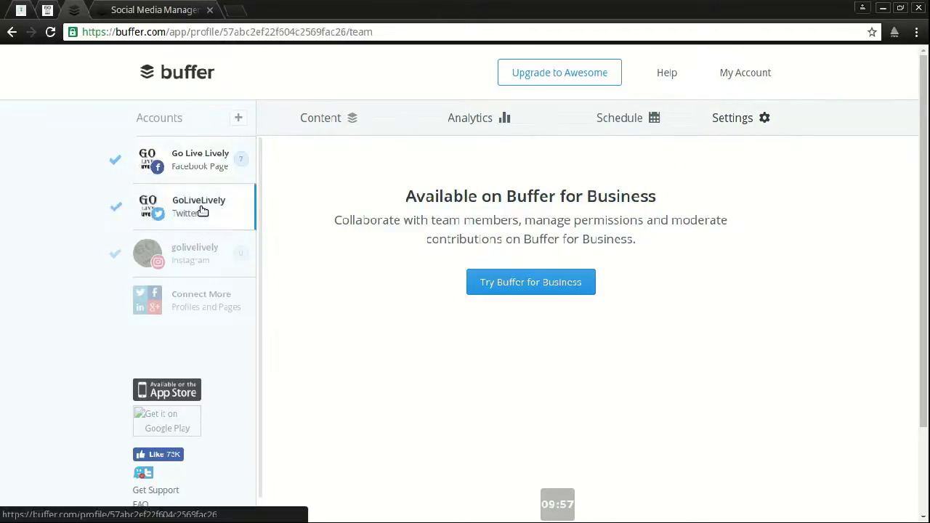
Step: Switch to the golivelively Instagram queue, collapse the composer, and start a fresh empty post
{"action": "left_click", "coordinate": [183, 239]}
{"action": "left_click", "coordinate": [346, 114]}
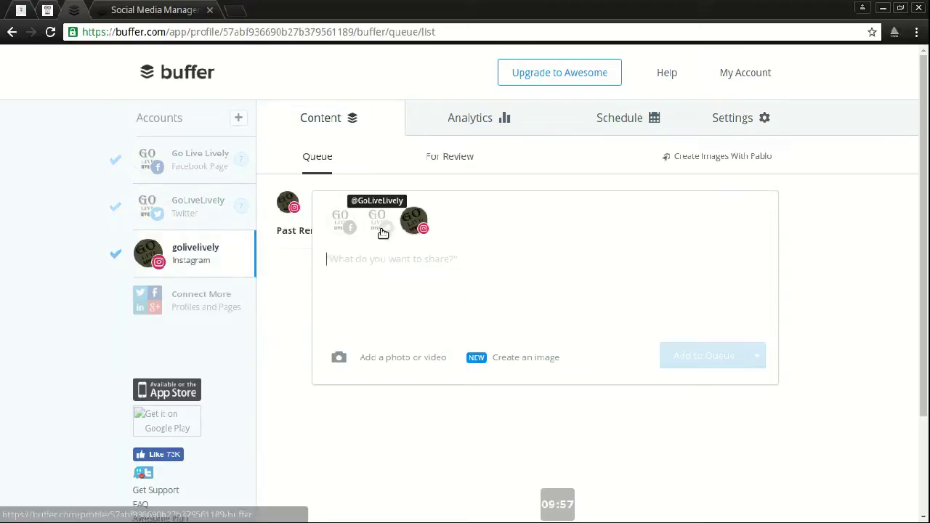
{"action": "left_click", "coordinate": [800, 251]}
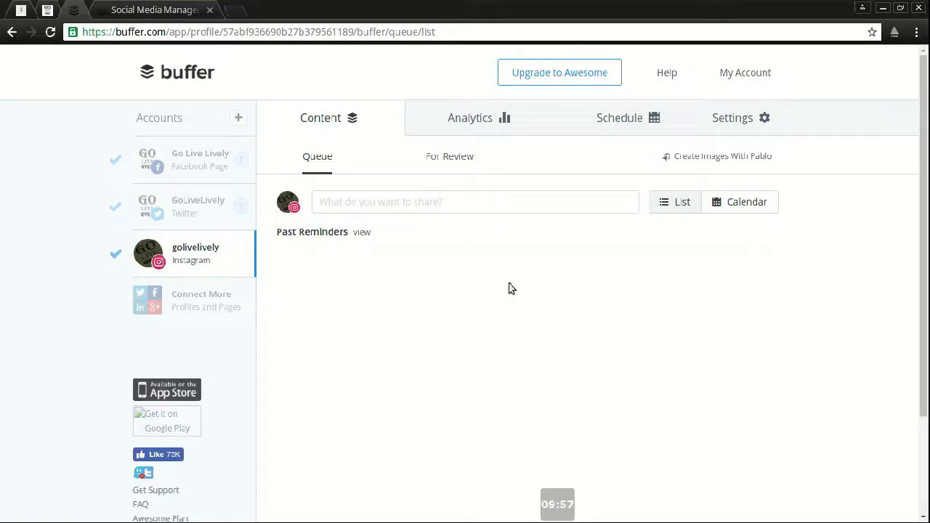
{"action": "left_click", "coordinate": [398, 210]}
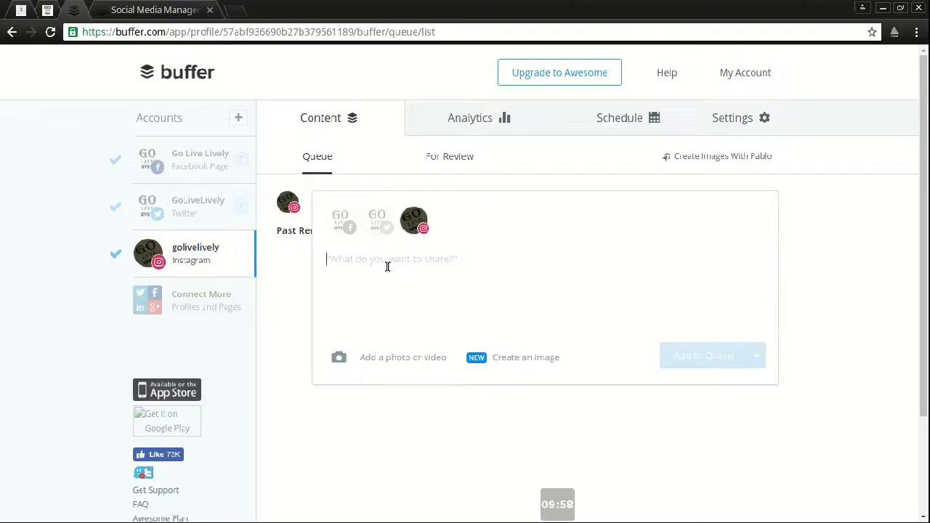
Step: Add Twitter and Facebook to the draft, type and erase 'lively', then open the Facebook Page queue
{"action": "left_click", "coordinate": [377, 220]}
{"action": "left_click", "coordinate": [341, 220]}
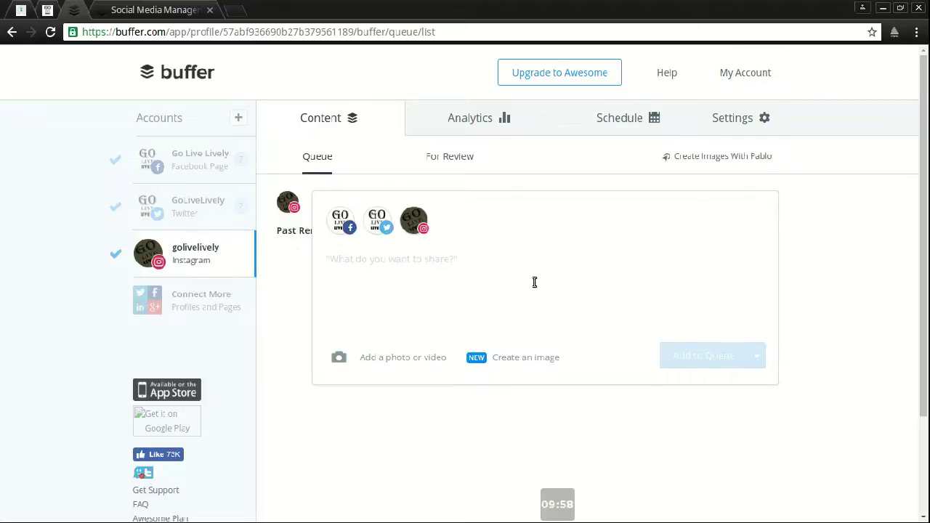
{"action": "type", "text": "lively"}
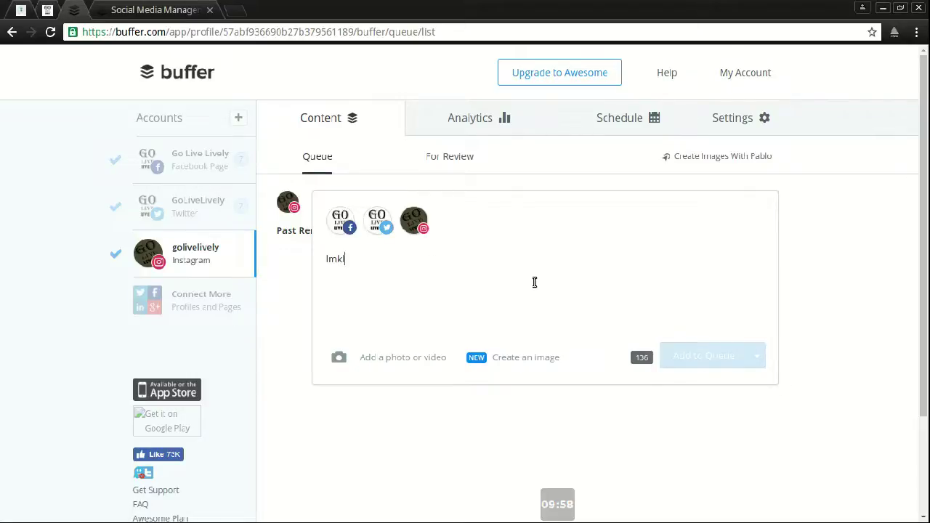
{"action": "key", "text": "BackSpace"}
{"action": "key", "text": "BackSpace"}
{"action": "key", "text": "BackSpace"}
{"action": "key", "text": "BackSpace"}
{"action": "key", "text": "BackSpace"}
{"action": "key", "text": "BackSpace"}
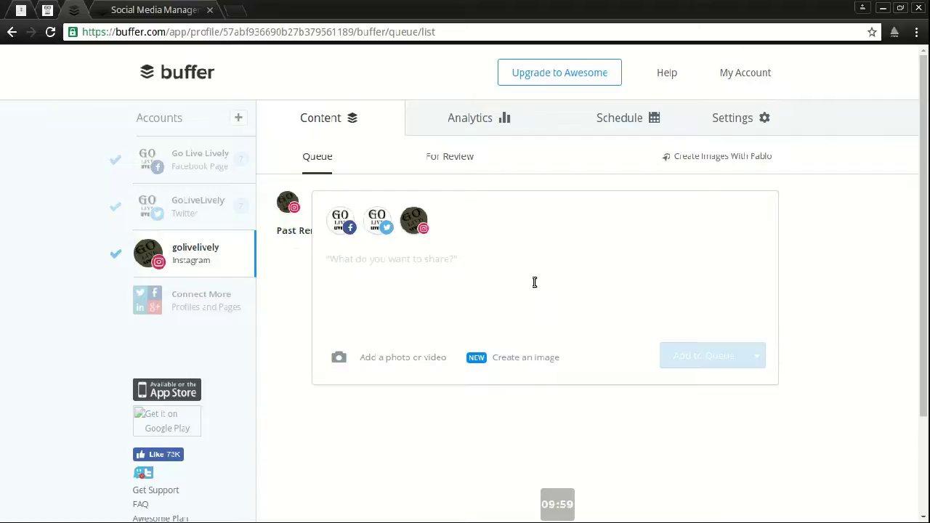
{"action": "left_click", "coordinate": [875, 271]}
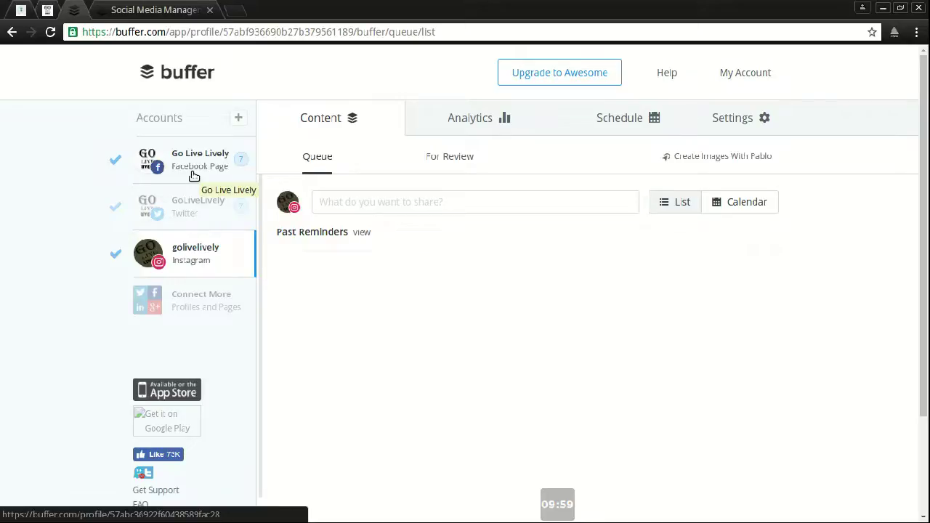
{"action": "left_click", "coordinate": [194, 176]}
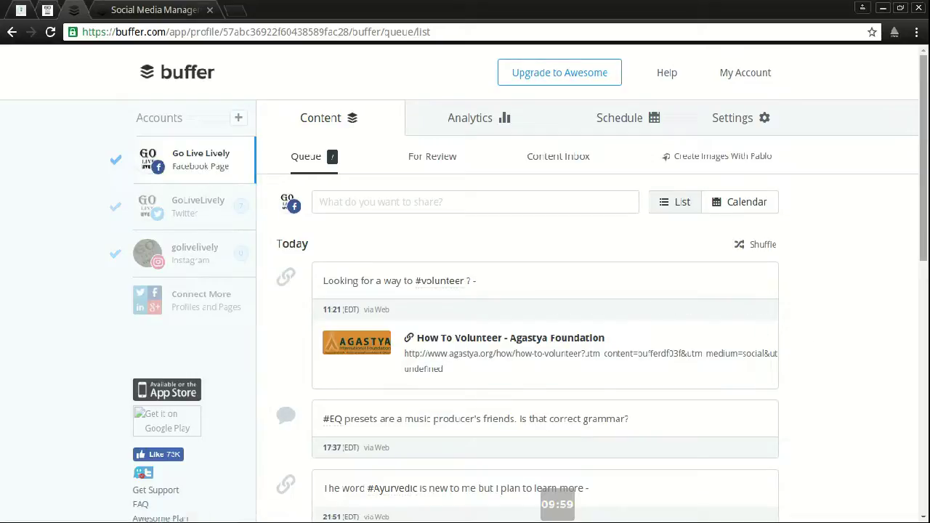
Step: Scroll the queue, check the My Account menu, and switch the queue to Calendar view
{"action": "left_click_drag", "start_coordinate": [926, 209], "coordinate": [924, 137]}
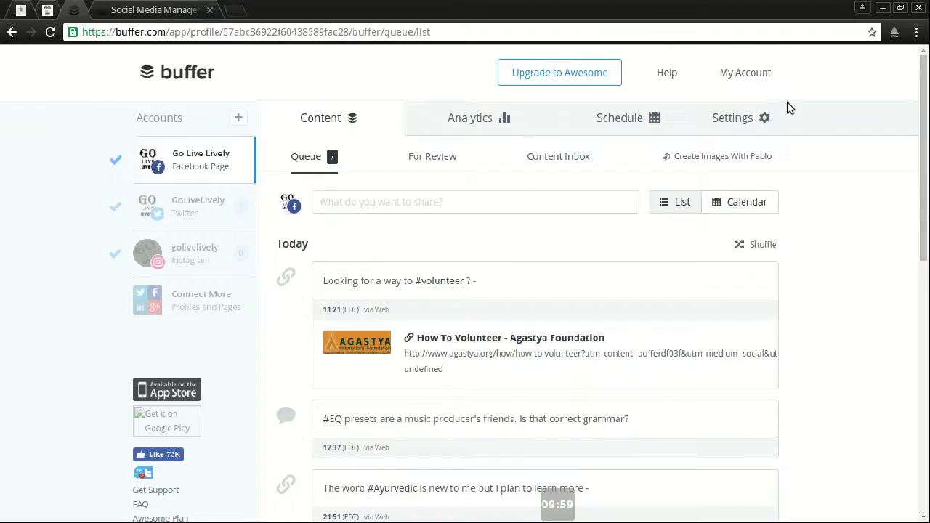
{"action": "left_click", "coordinate": [769, 74]}
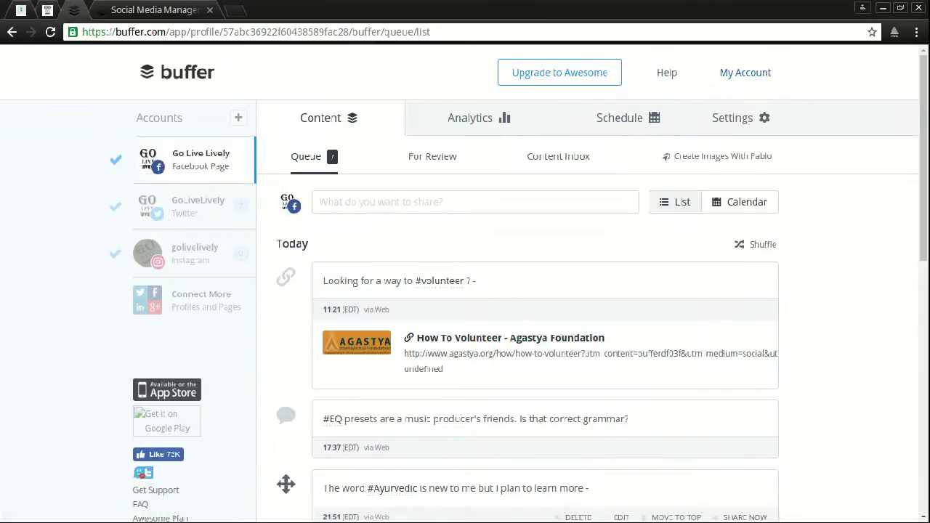
{"action": "mouse_move", "coordinate": [585, 487]}
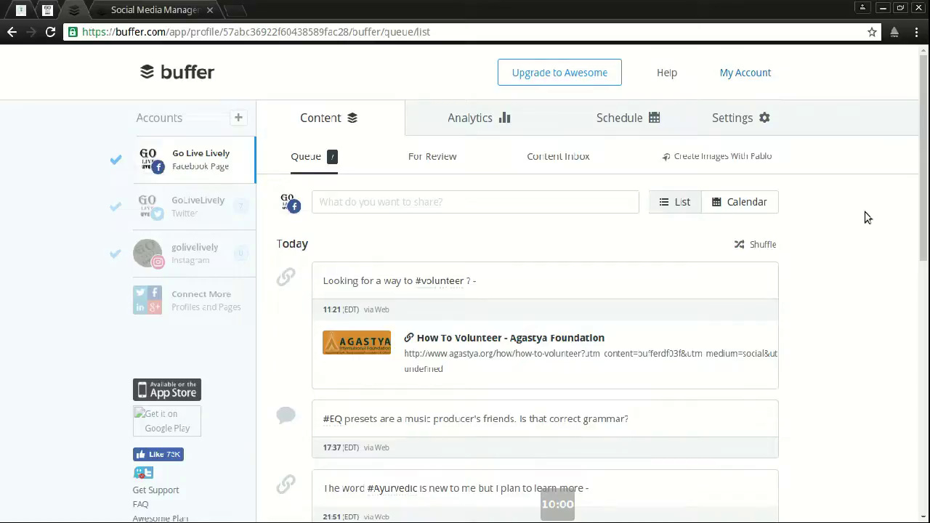
{"action": "left_click", "coordinate": [749, 202]}
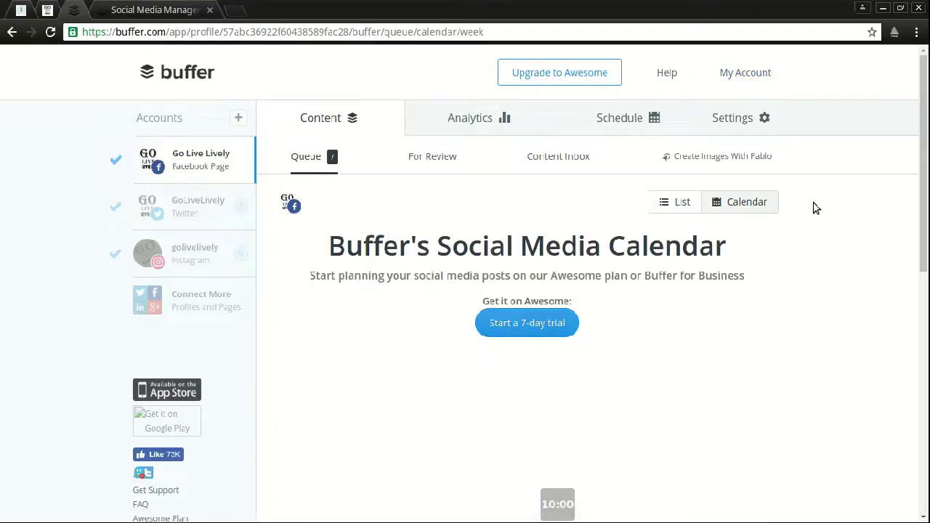
Step: Switch back to List view and open the GoLiveLively Twitter profile's queue
{"action": "left_click", "coordinate": [694, 203]}
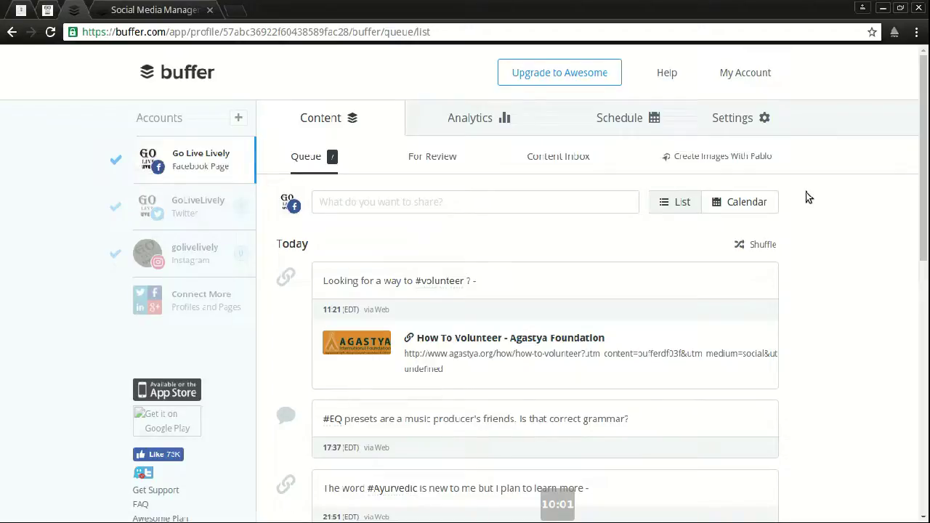
{"action": "left_click", "coordinate": [197, 206]}
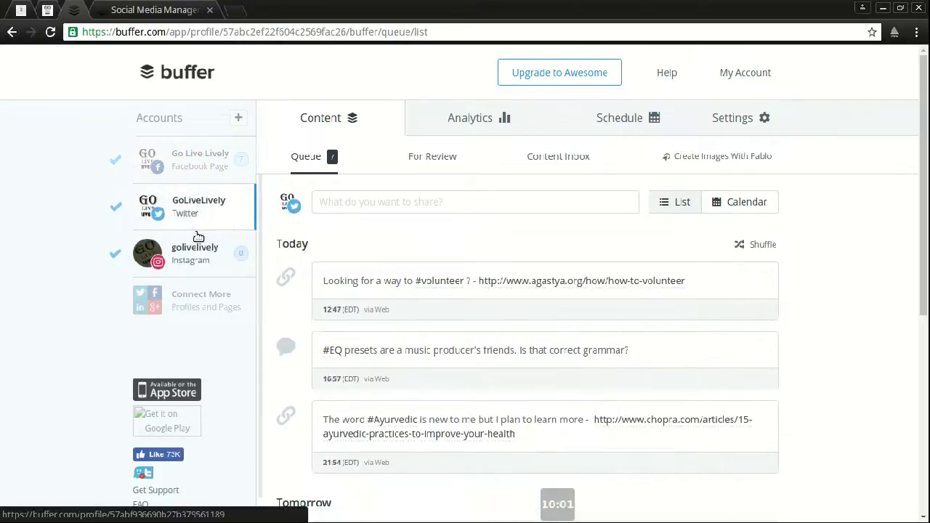
Step: On the Facebook Page, check For Review, Analytics and the five-time Schedule, then return to its queue
{"action": "left_click", "coordinate": [198, 240]}
{"action": "left_click", "coordinate": [196, 160]}
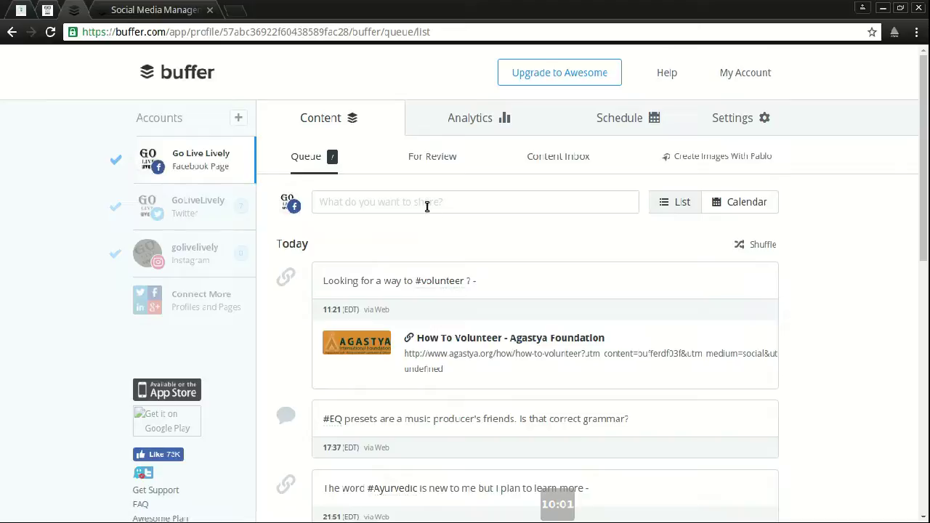
{"action": "left_click", "coordinate": [440, 154]}
{"action": "left_click", "coordinate": [468, 122]}
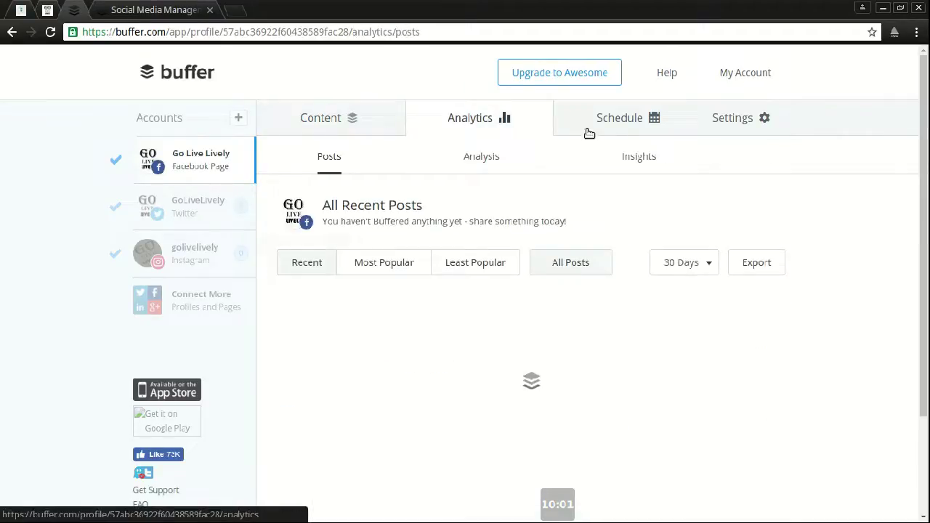
{"action": "left_click", "coordinate": [634, 119]}
{"action": "scroll", "coordinate": [465, 387], "scroll_direction": "down", "scroll_amount": 2}
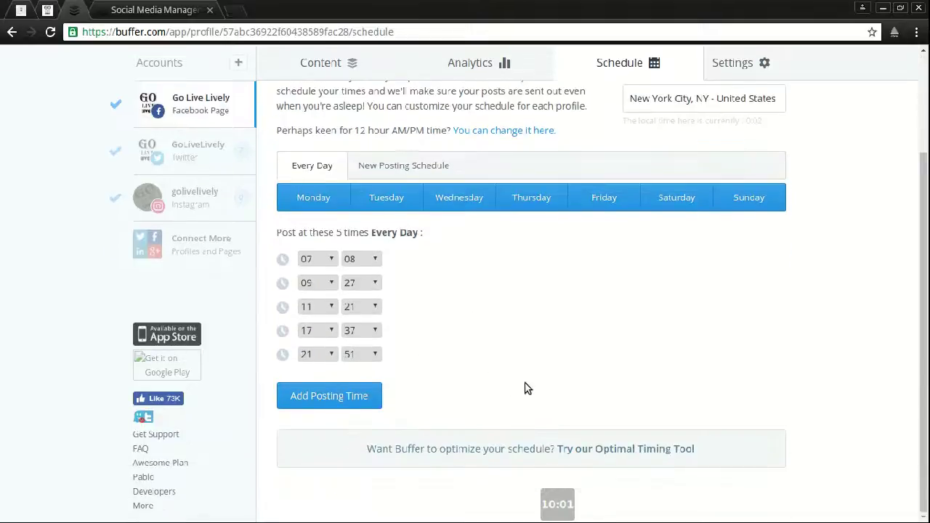
{"action": "scroll", "coordinate": [525, 385], "scroll_direction": "up", "scroll_amount": 2}
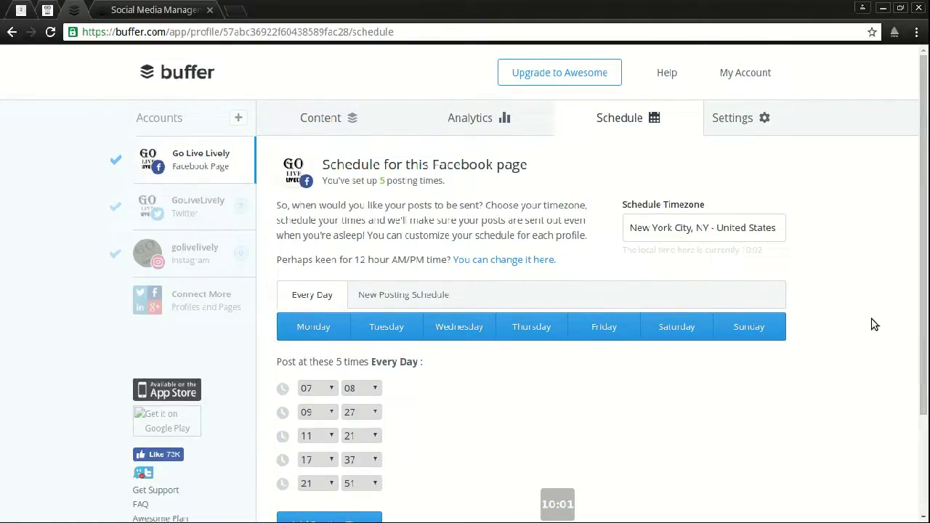
{"action": "left_click", "coordinate": [348, 118]}
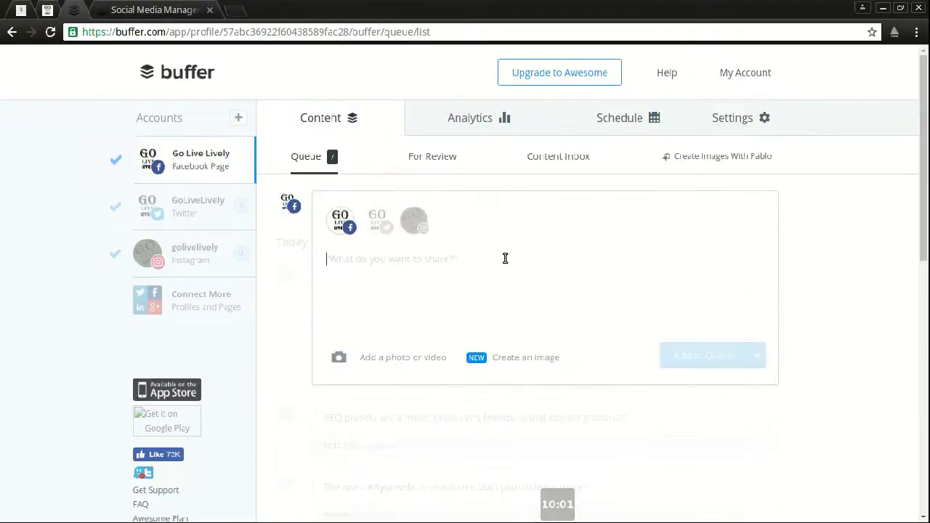
Step: Draft a test post 'dfsf', view its sharing options, then delete the text and collapse the composer
{"action": "type", "text": "dfsf"}
{"action": "left_click", "coordinate": [758, 360]}
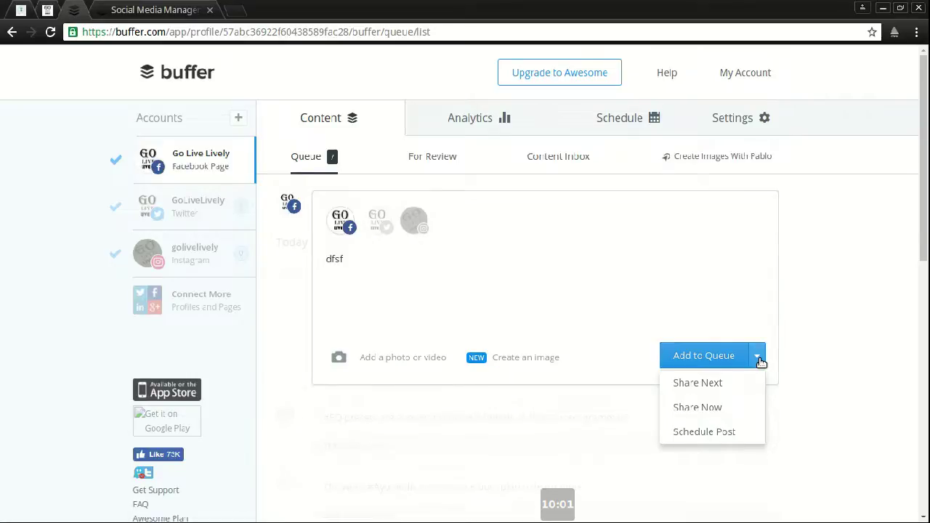
{"action": "left_click", "coordinate": [481, 299]}
{"action": "key", "text": "ctrl+a"}
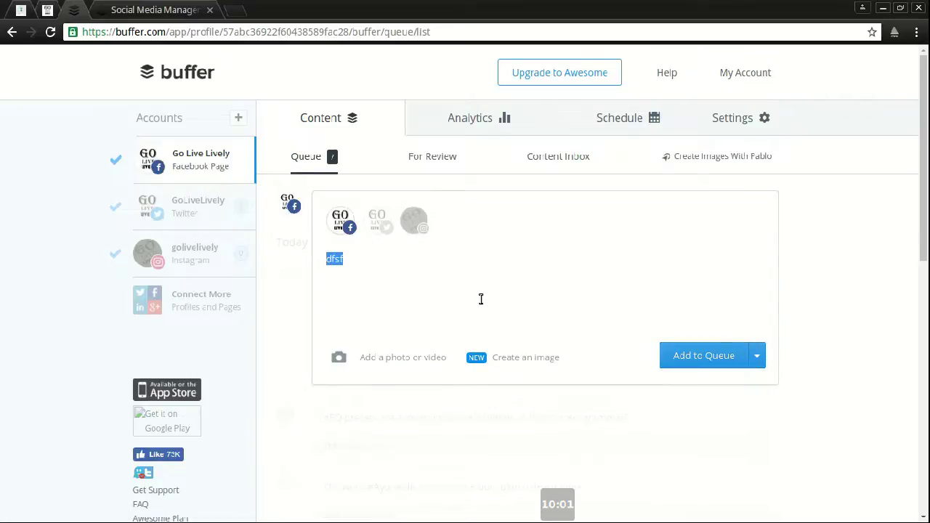
{"action": "key", "text": "BackSpace"}
{"action": "left_click", "coordinate": [811, 285]}
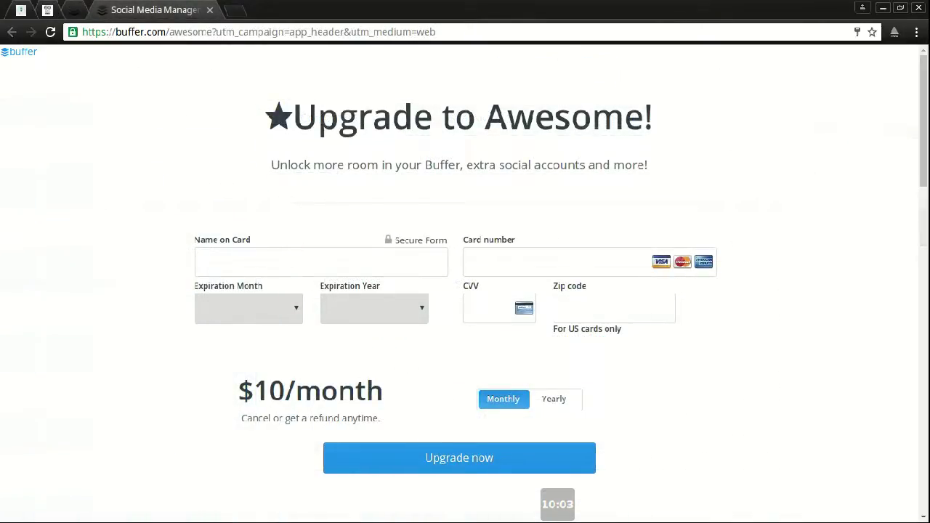
Step: Switch the Awesome plan to yearly billing to show $102/year
{"action": "left_click", "coordinate": [576, 400]}
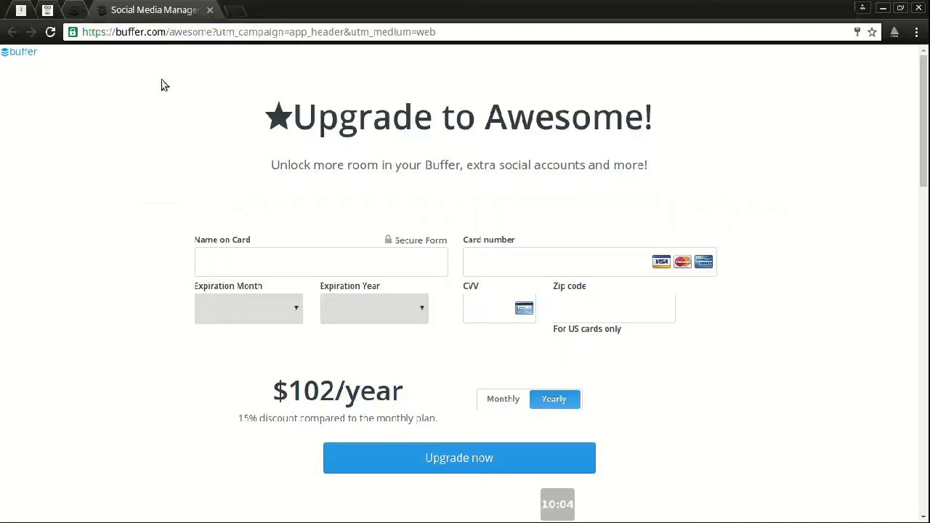
{"action": "left_click", "coordinate": [550, 73]}
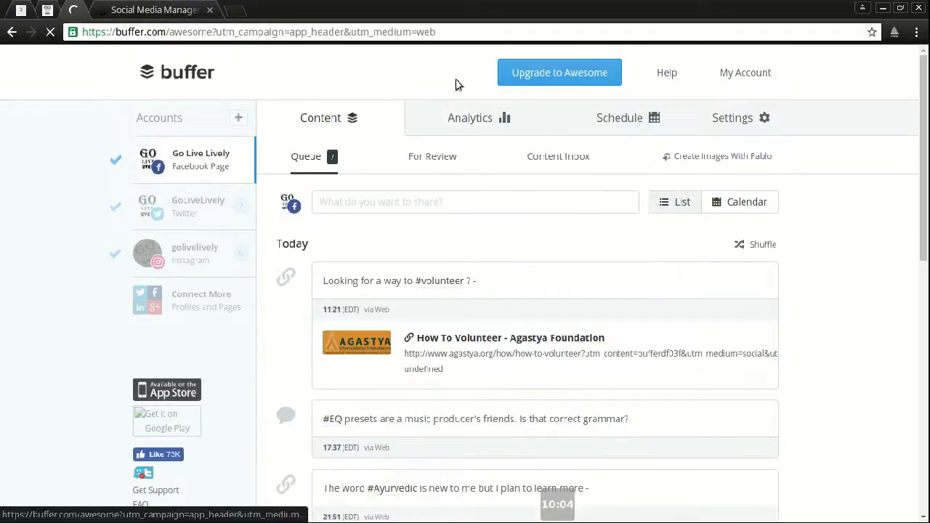